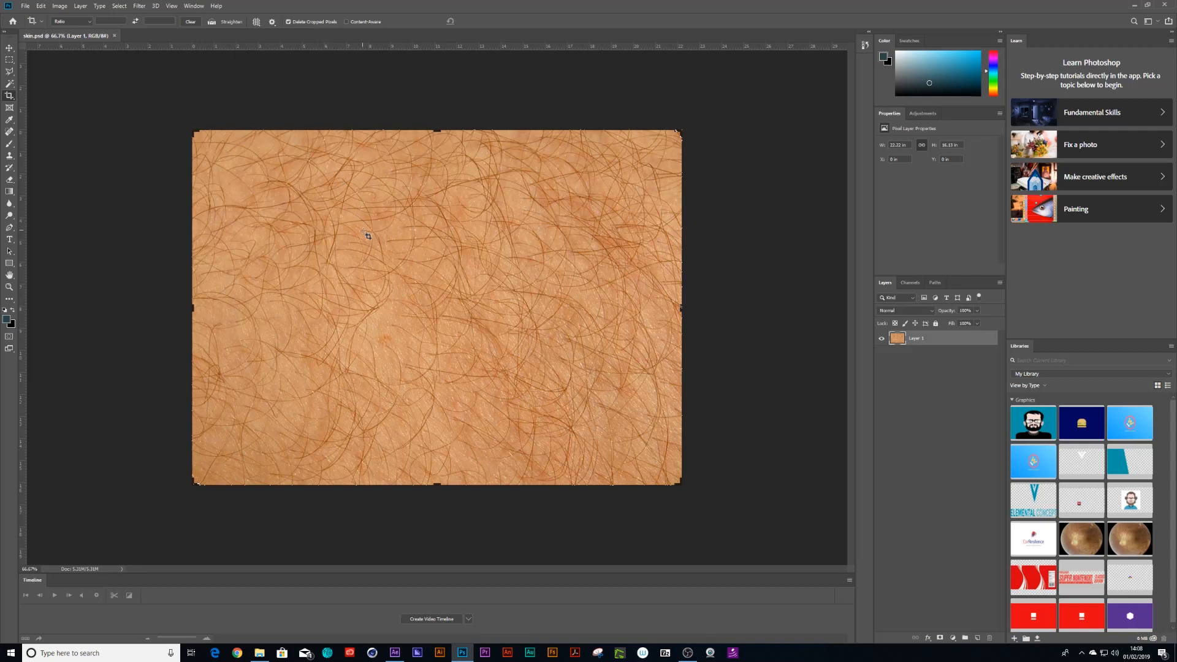
Copy the entire skin image and create a new document 1000 pixels wide and 1000 pixels high.
click(9, 50)
key(ctrl+a)
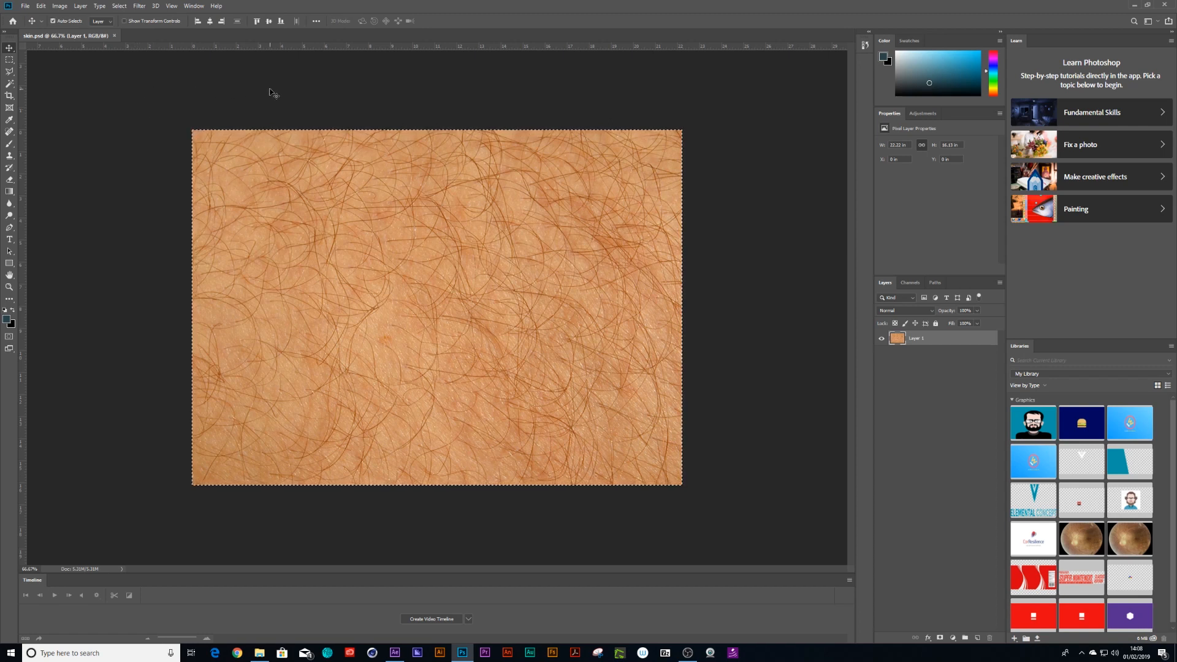
key(ctrl+n)
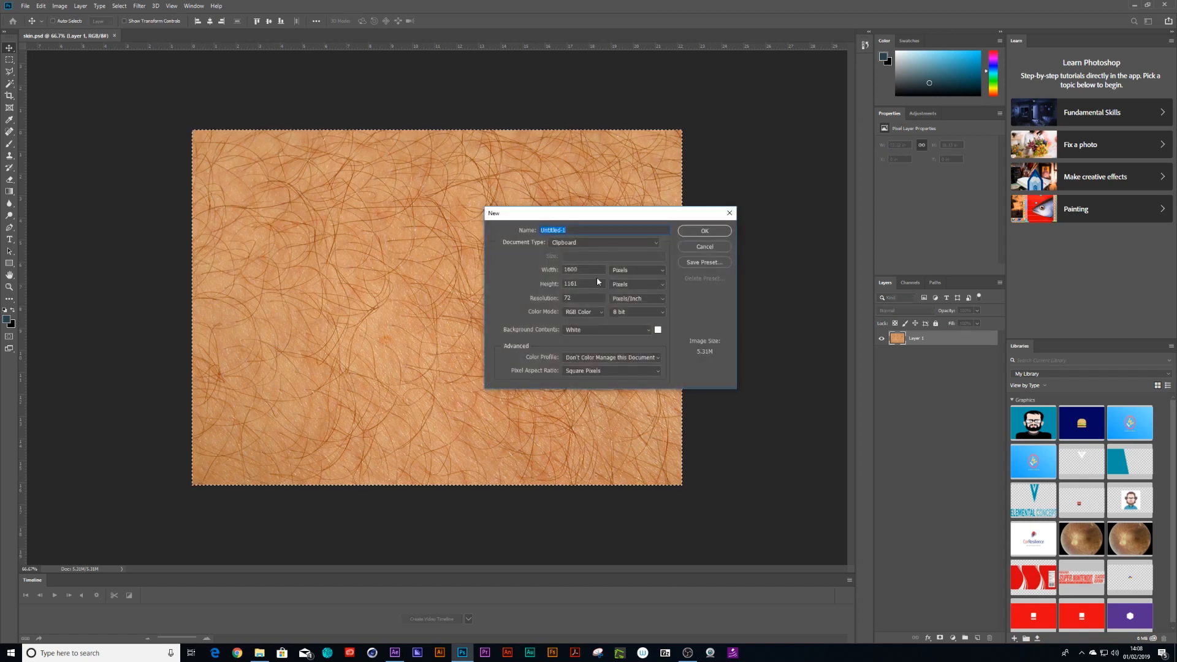
drag(609, 213, 720, 226)
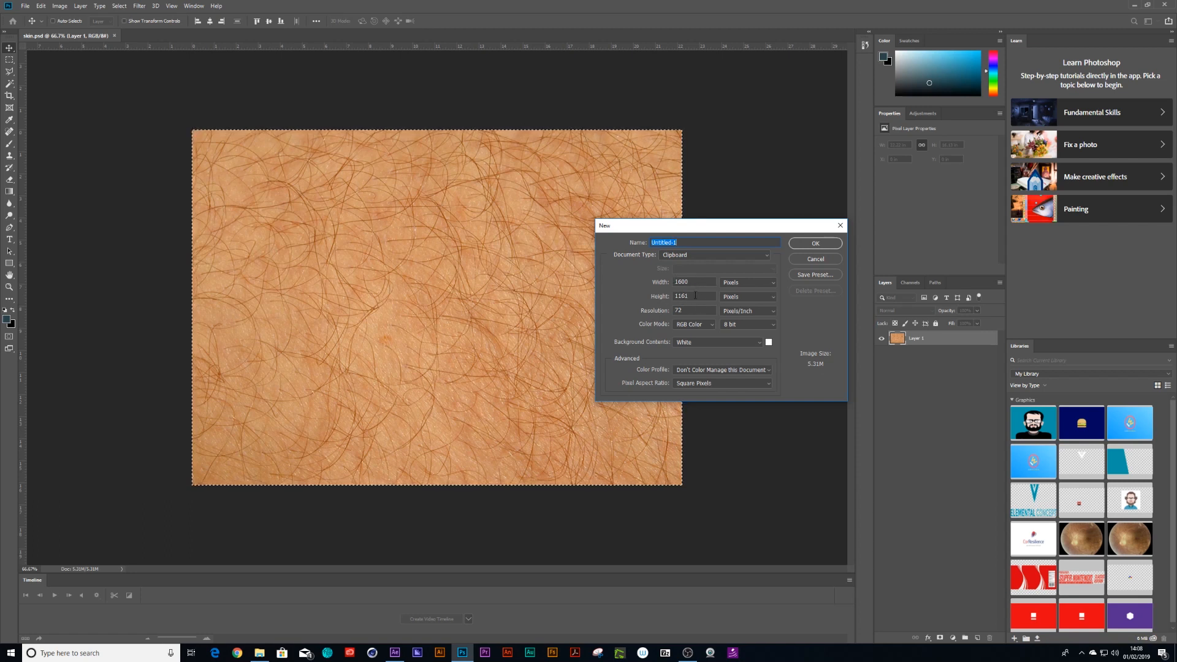
click(654, 296)
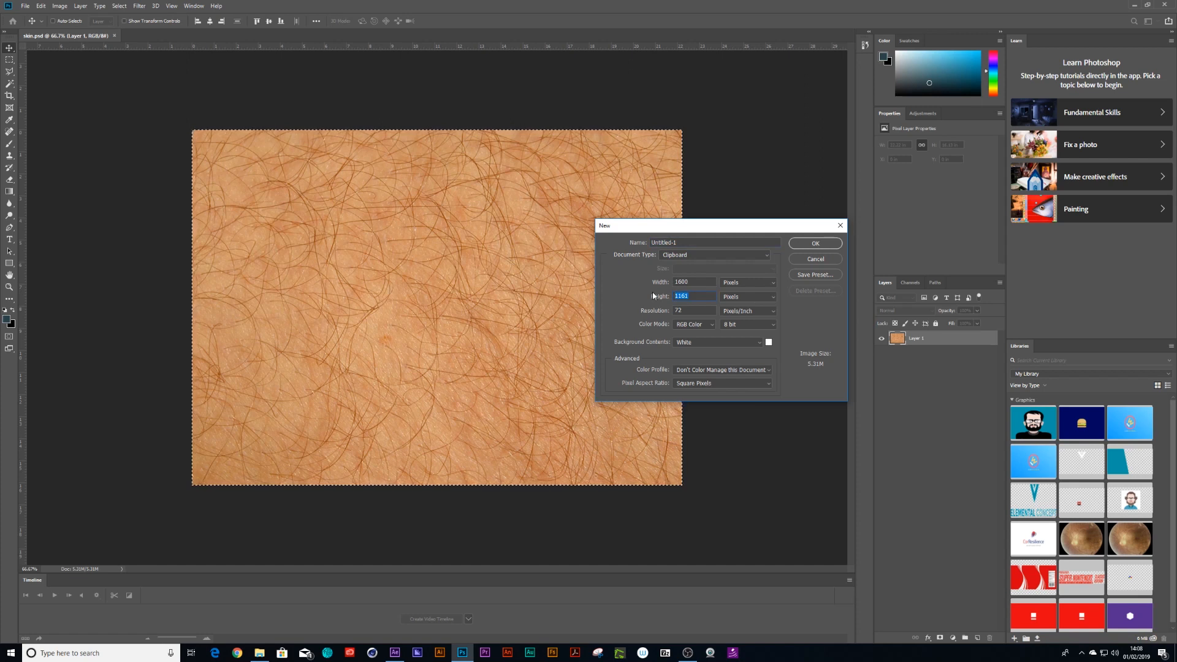
text(1000)
click(637, 282)
text(1000)
key(Return)
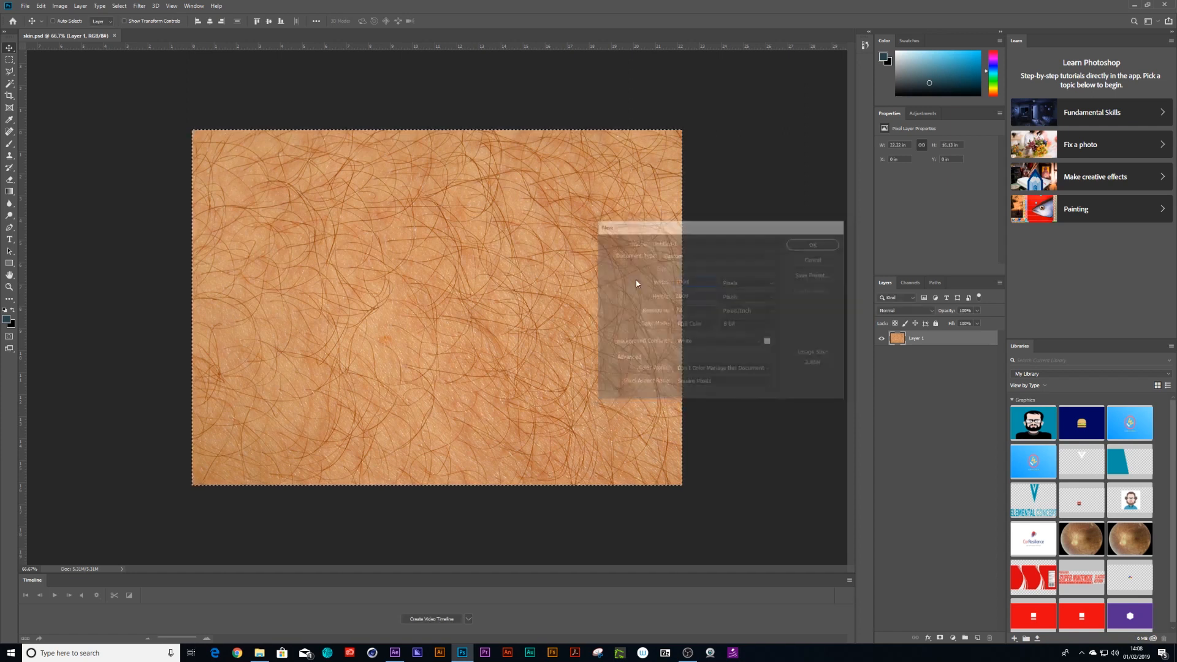
Paste the skin image into the new document and copy its canvas-sized area to a new layer.
key(ctrl+v)
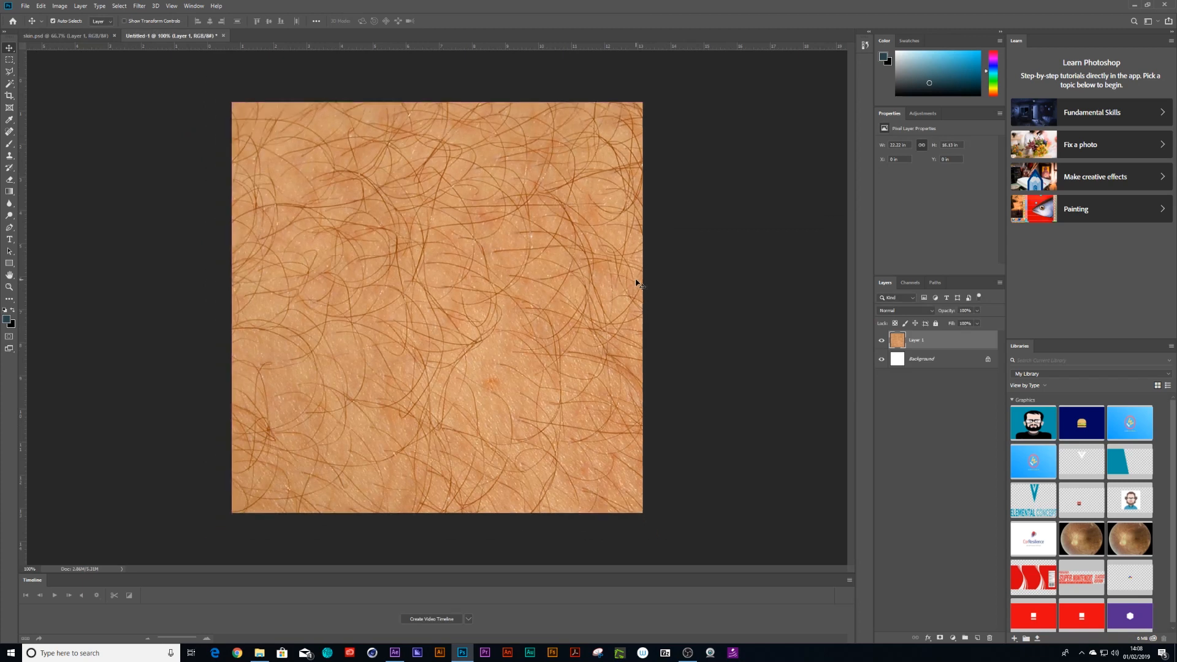
key(ctrl+minus)
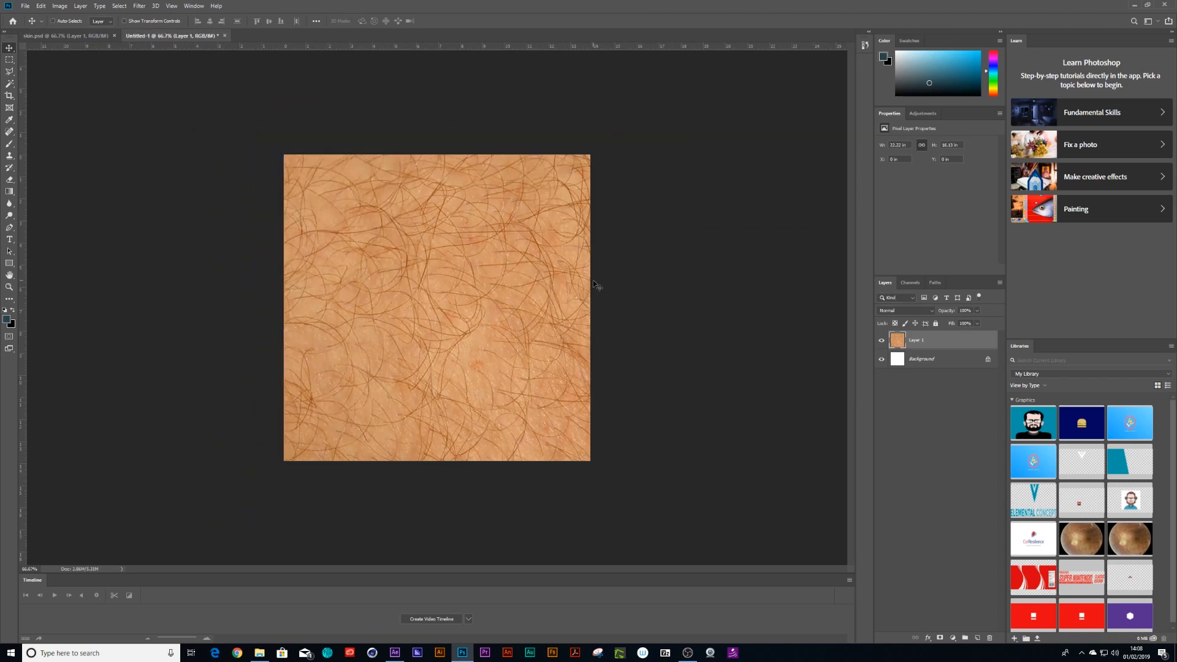
key(ctrl+a)
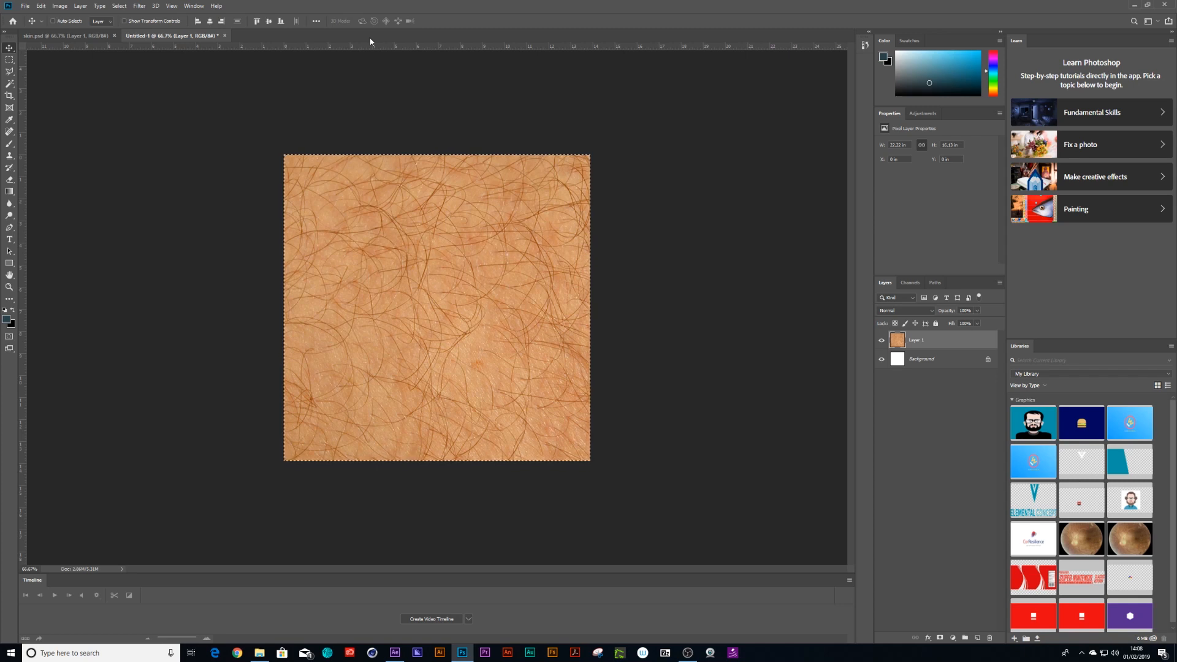
key(ctrl+j)
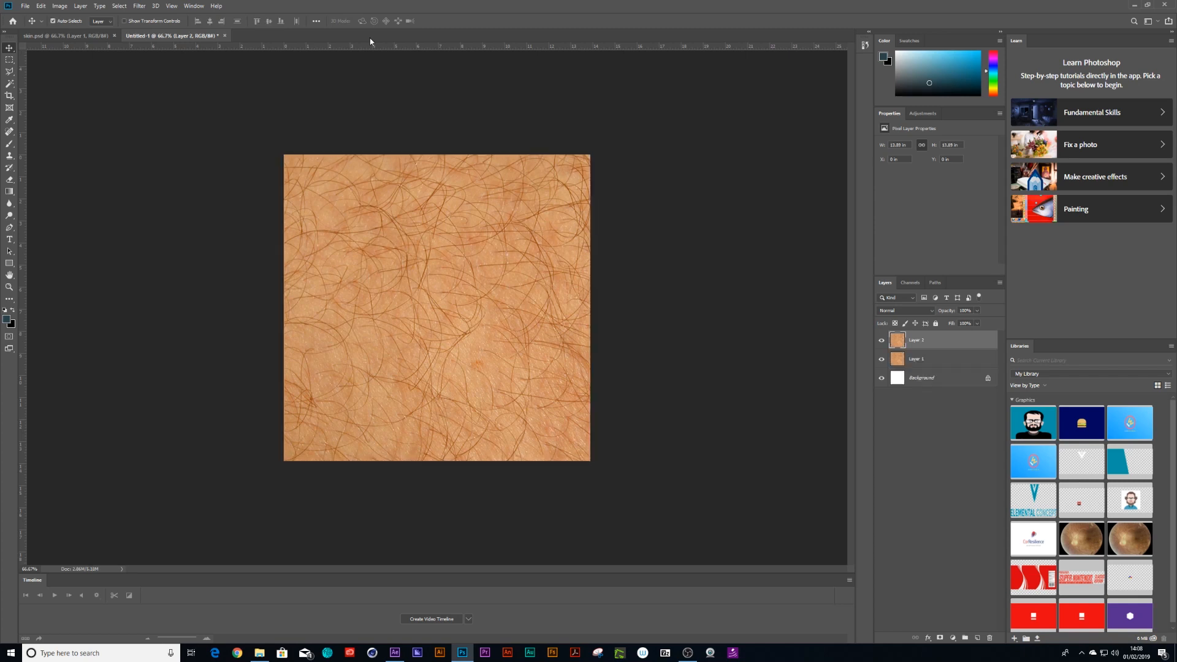
Check the skin beyond the canvas on Layer 1 with Layer 2 hidden, and delete Layer 1.
click(881, 341)
click(919, 359)
drag(467, 336, 420, 282)
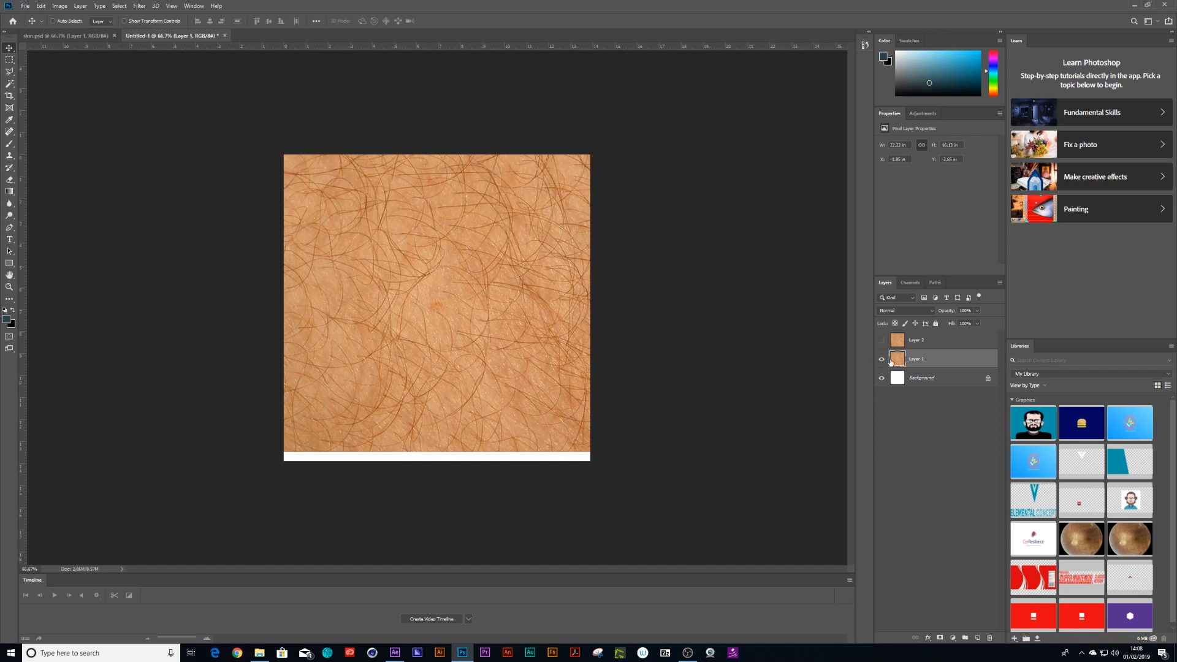
click(989, 638)
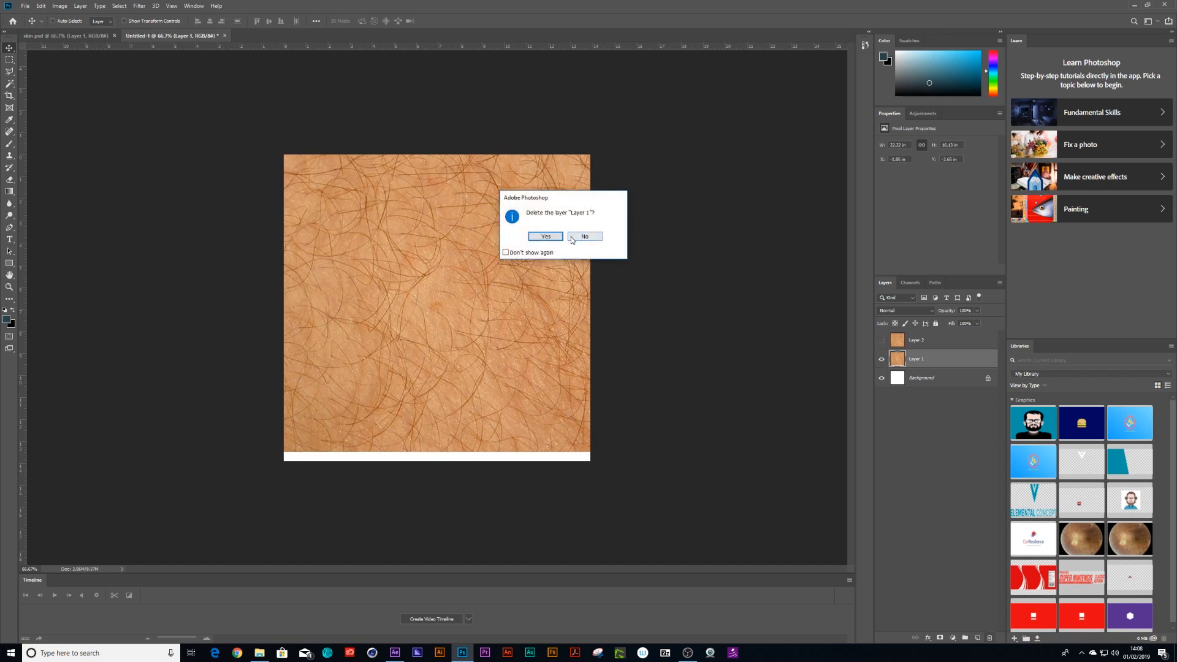
click(544, 240)
click(881, 340)
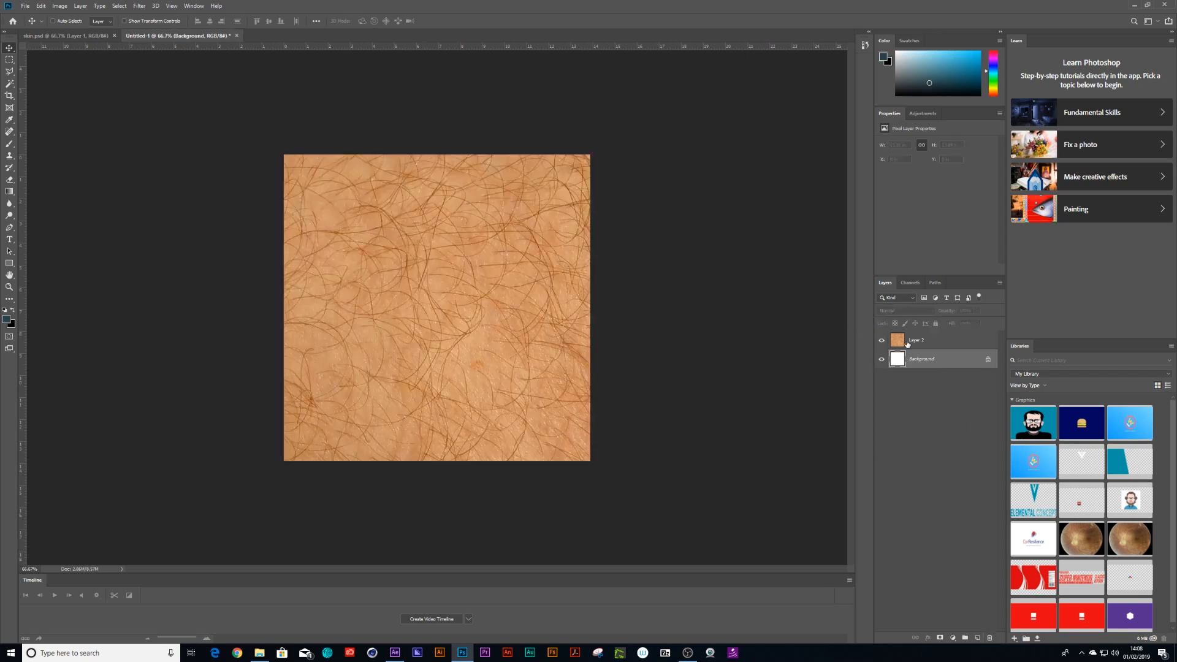
Apply the Offset filter to Layer 2 with 500 pixels horizontal, 500 pixels vertical and undefined areas set to Wrap Around.
click(917, 340)
mouse_move(426, 310)
mouse_down()
mouse_move(403, 337)
mouse_move(426, 310)
mouse_up()
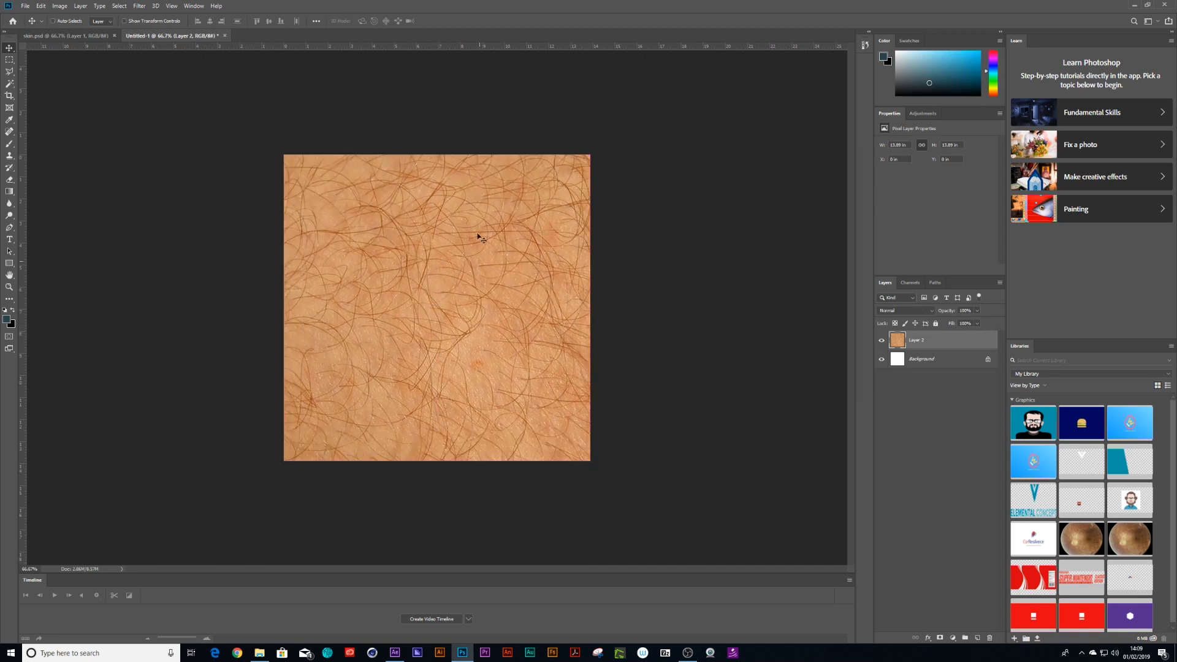
click(170, 6)
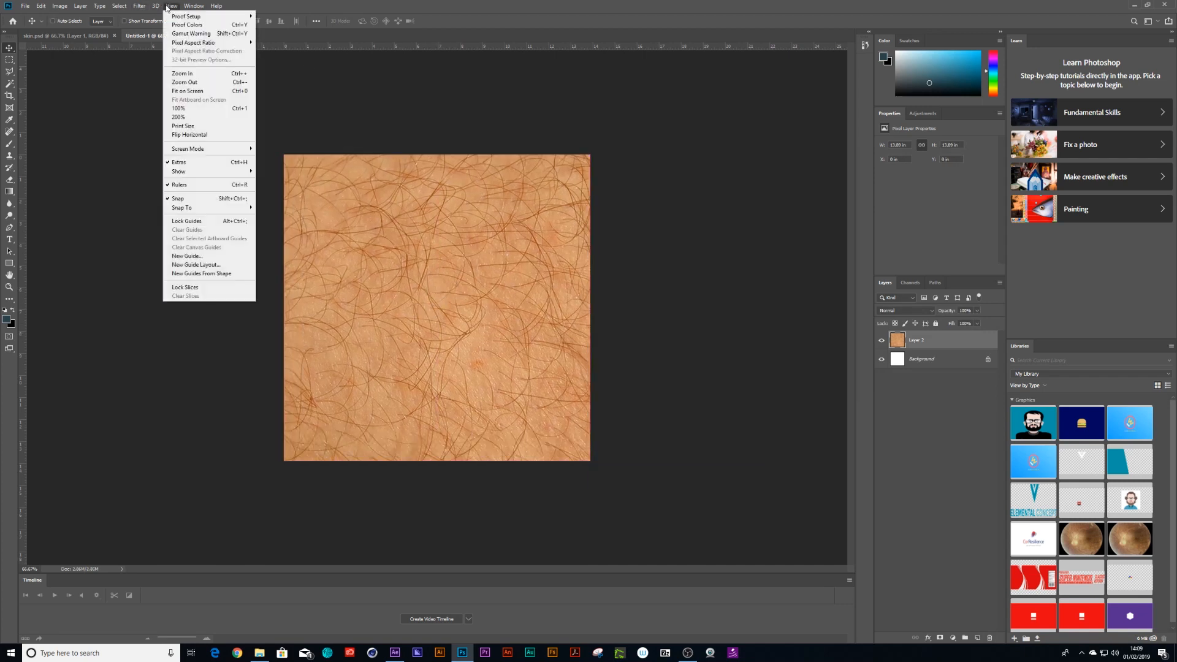
mouse_move(136, 7)
mouse_move(196, 189)
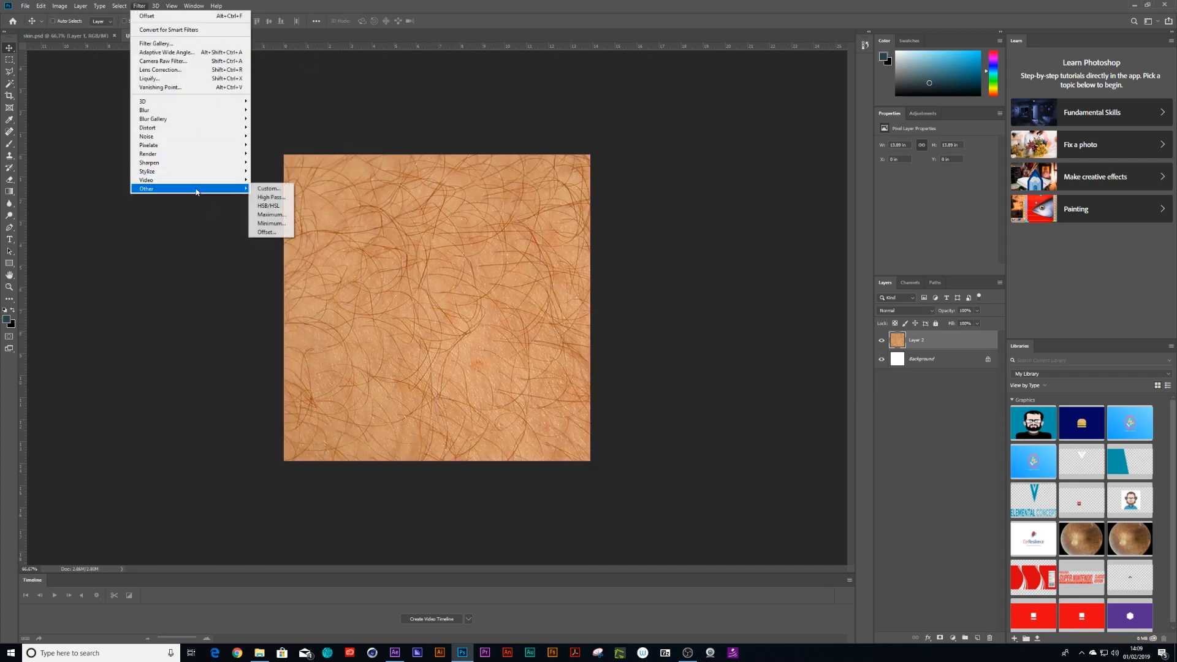
click(270, 231)
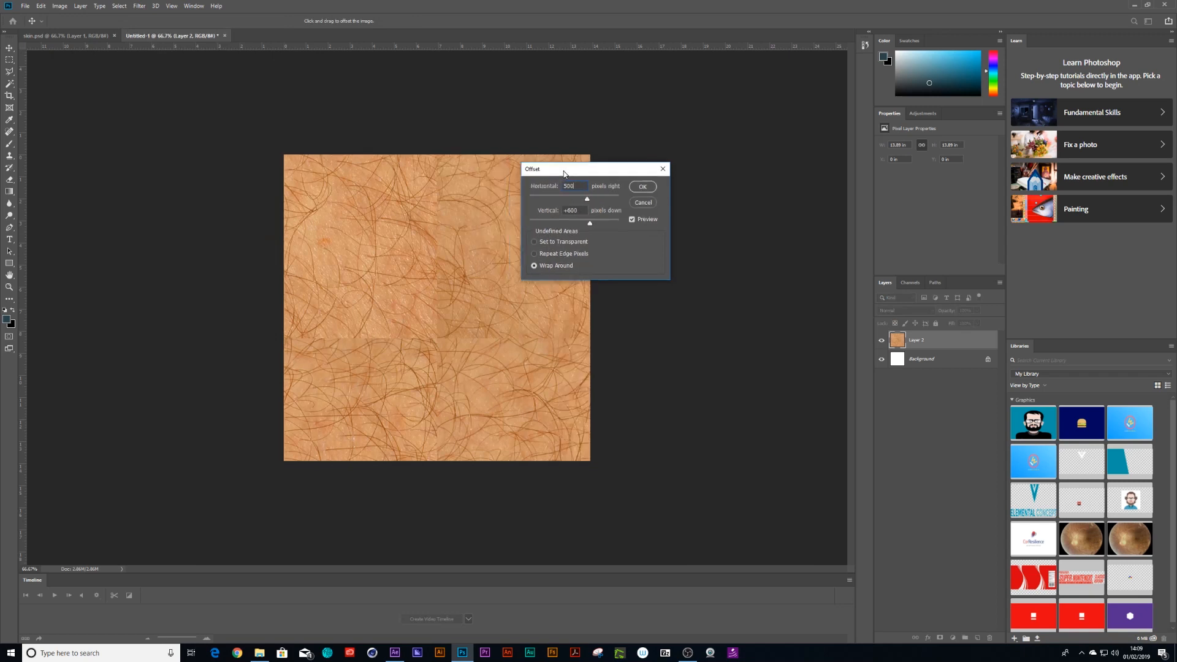
drag(549, 166, 639, 172)
key(Tab)
text(5)
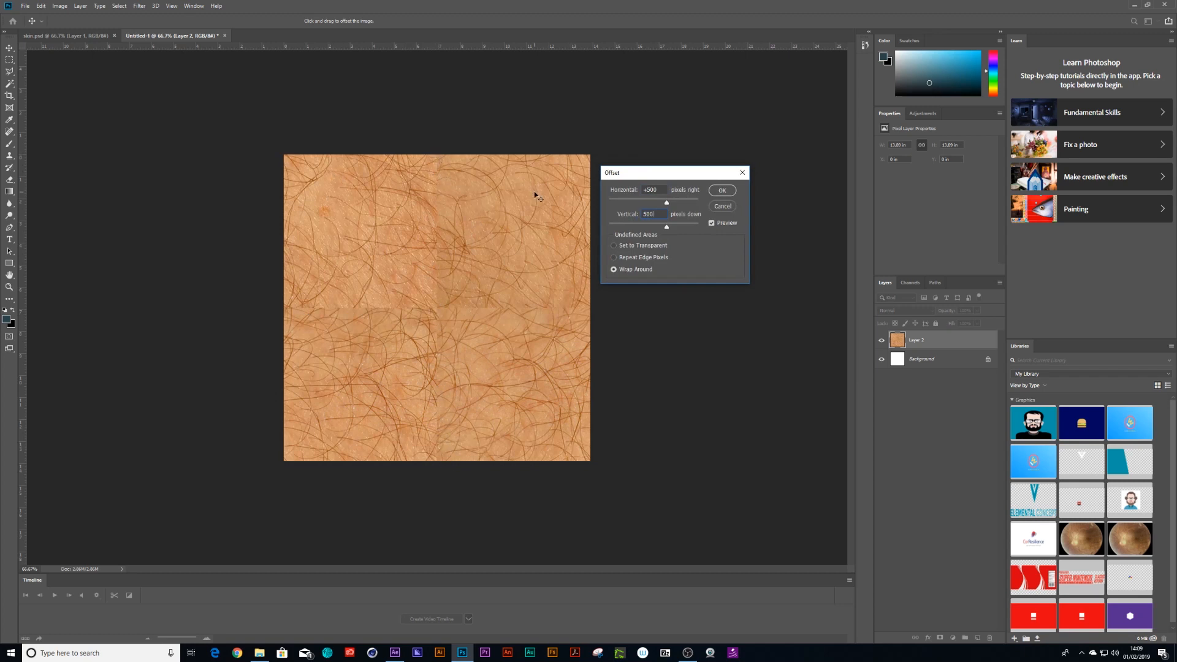
click(720, 191)
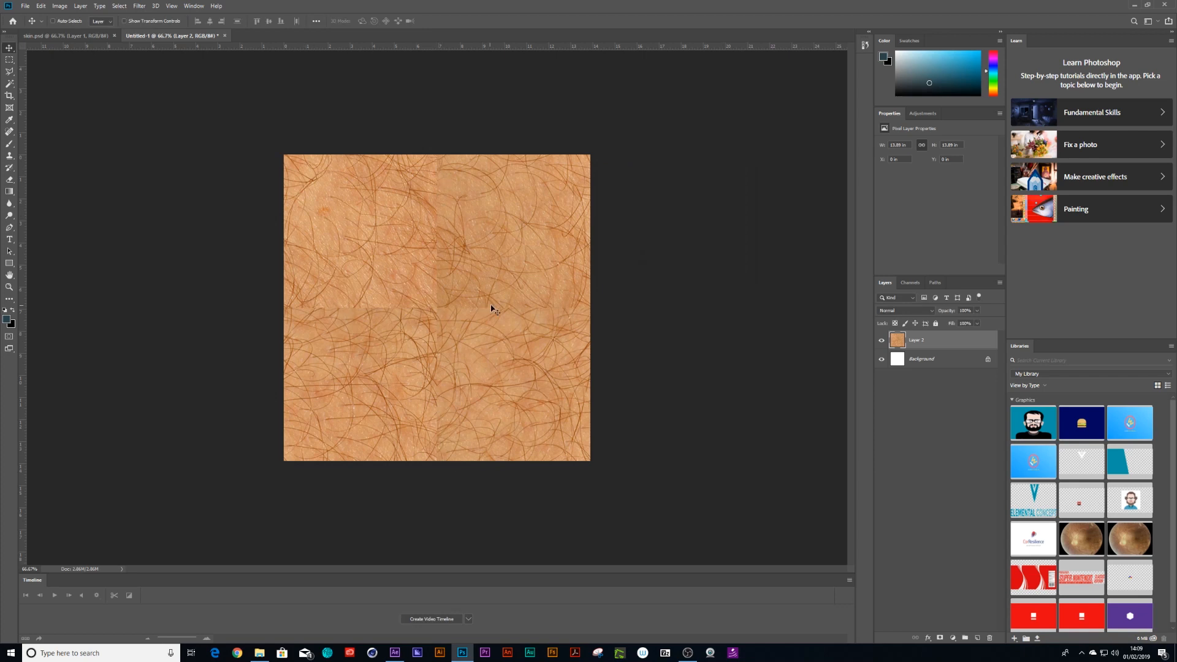
Clone clean skin over the vertical and horizontal seams with the Clone Stamp tool, using an enlarged soft brush.
click(9, 155)
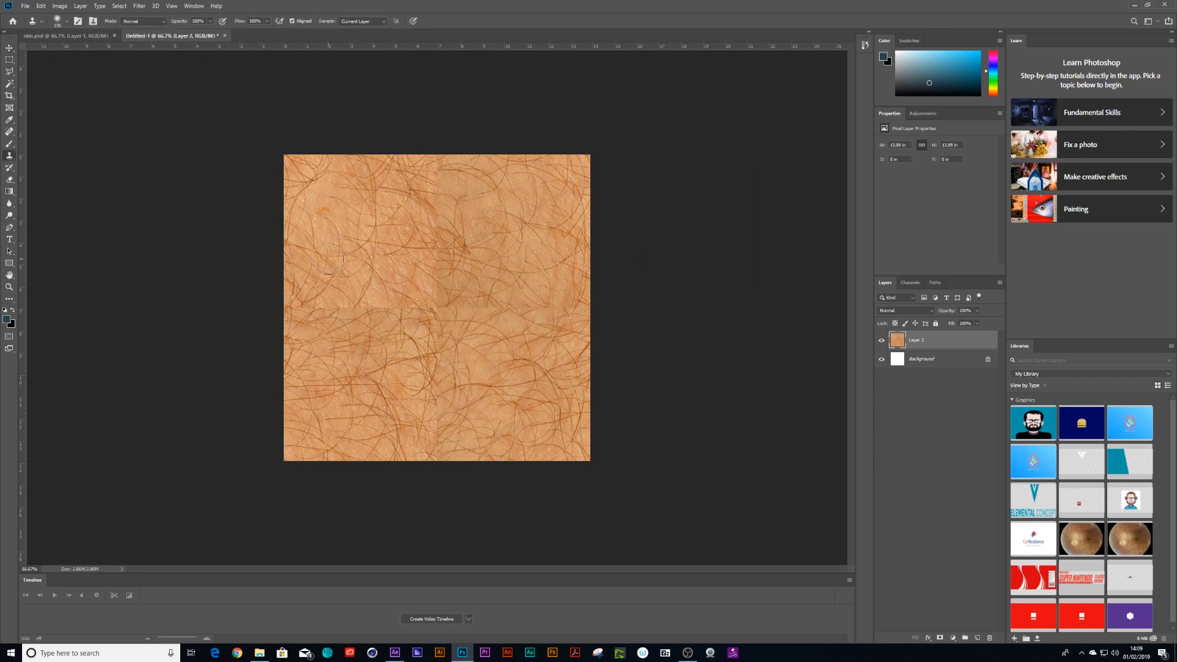
click(59, 20)
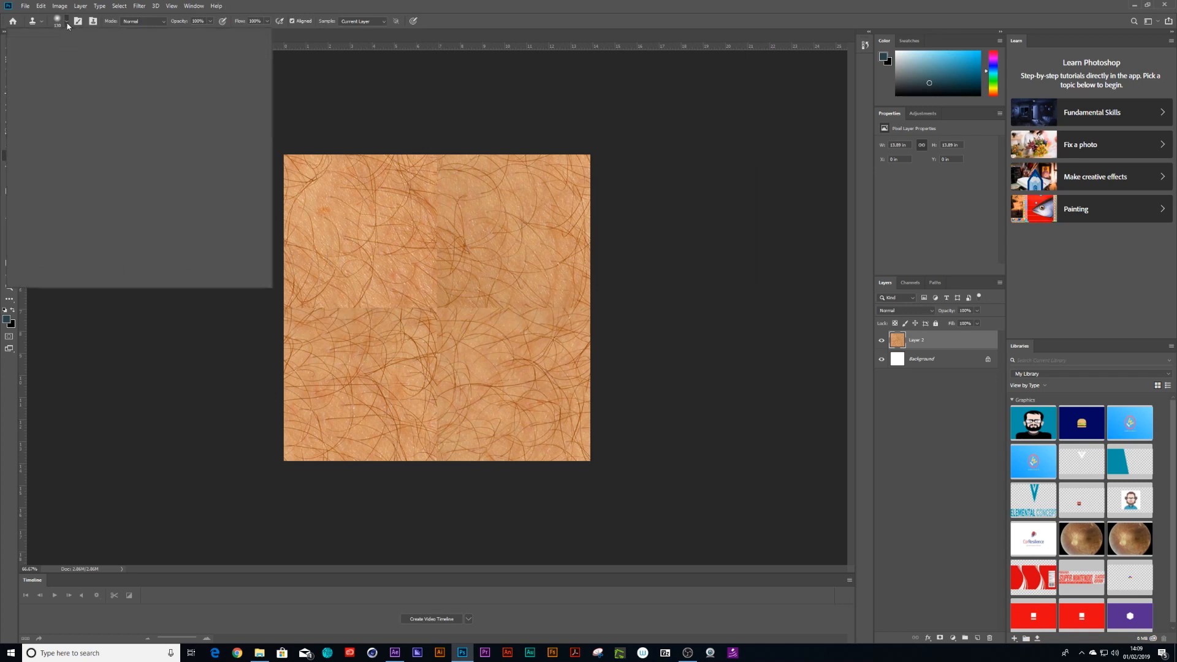
drag(85, 51, 89, 53)
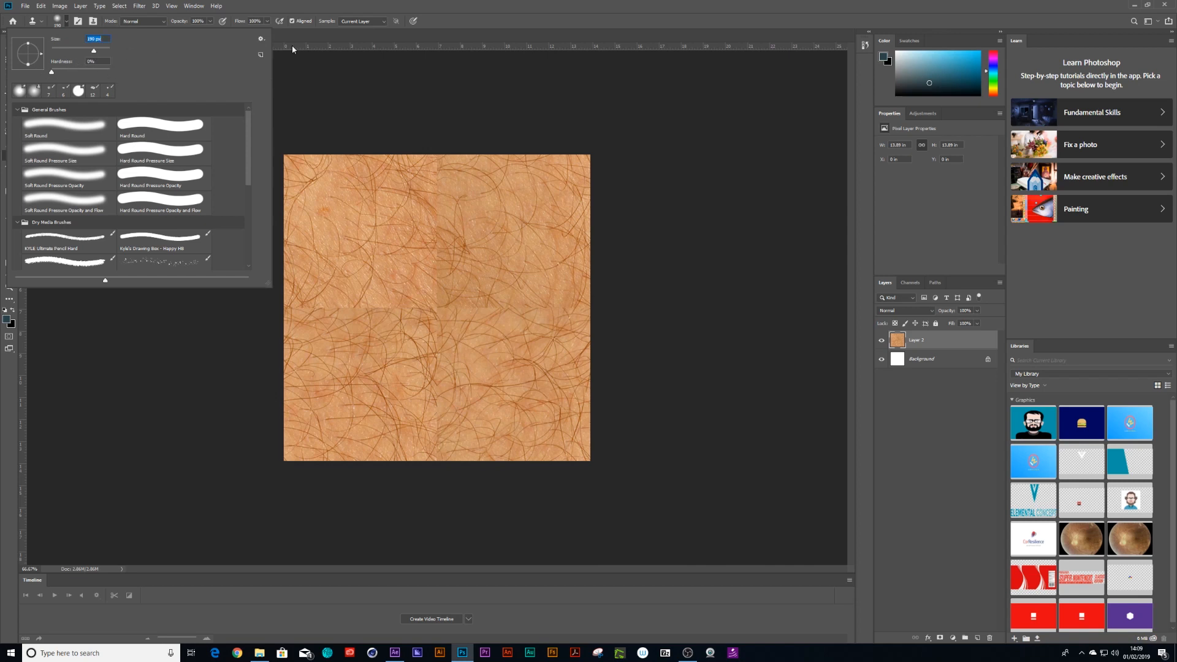
key(Return)
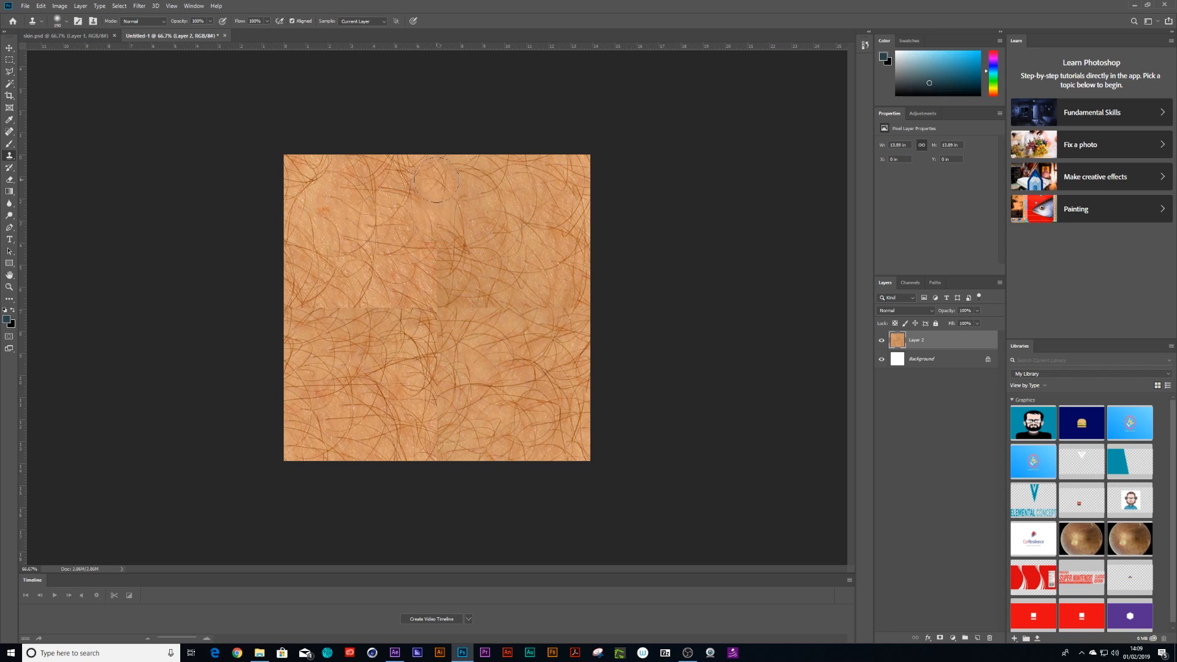
alt+click(497, 211)
click(442, 250)
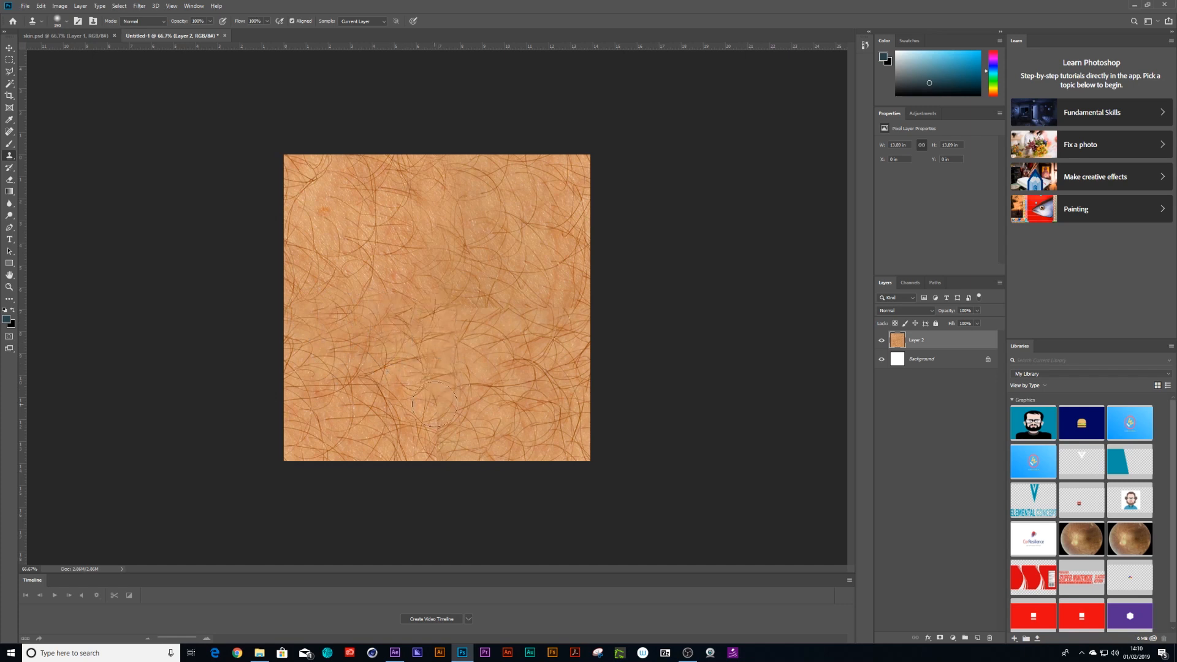
mouse_move(465, 319)
mouse_down()
mouse_move(459, 310)
mouse_move(494, 314)
mouse_up()
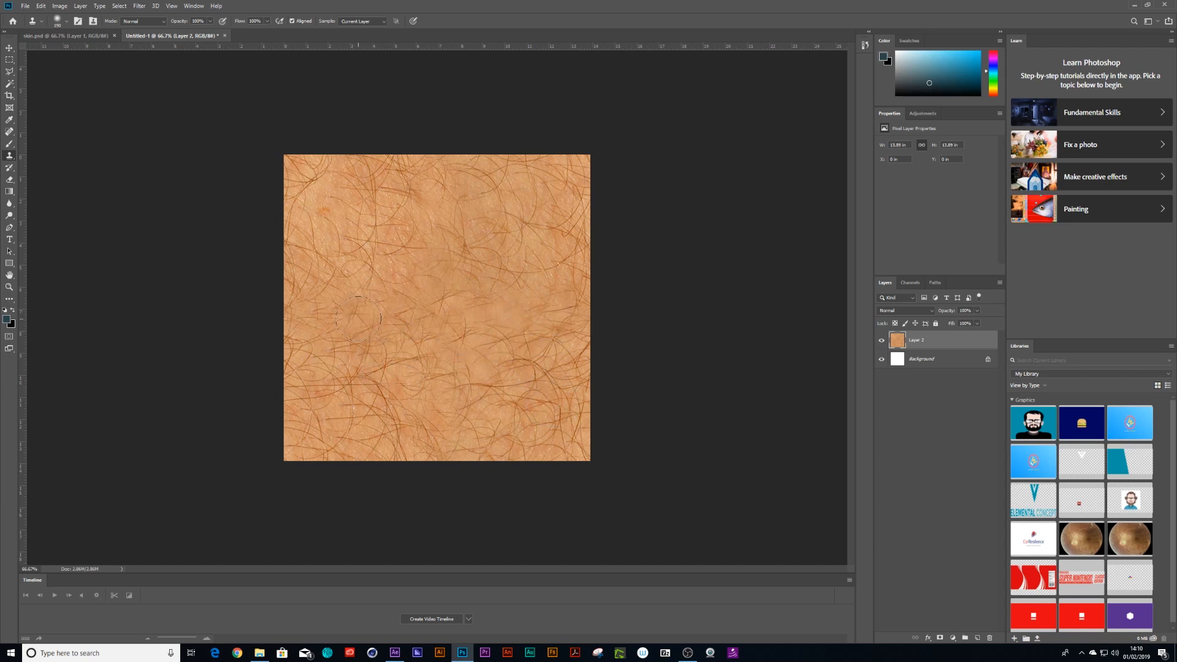
Delete the white Background layer.
click(961, 360)
click(986, 638)
click(548, 238)
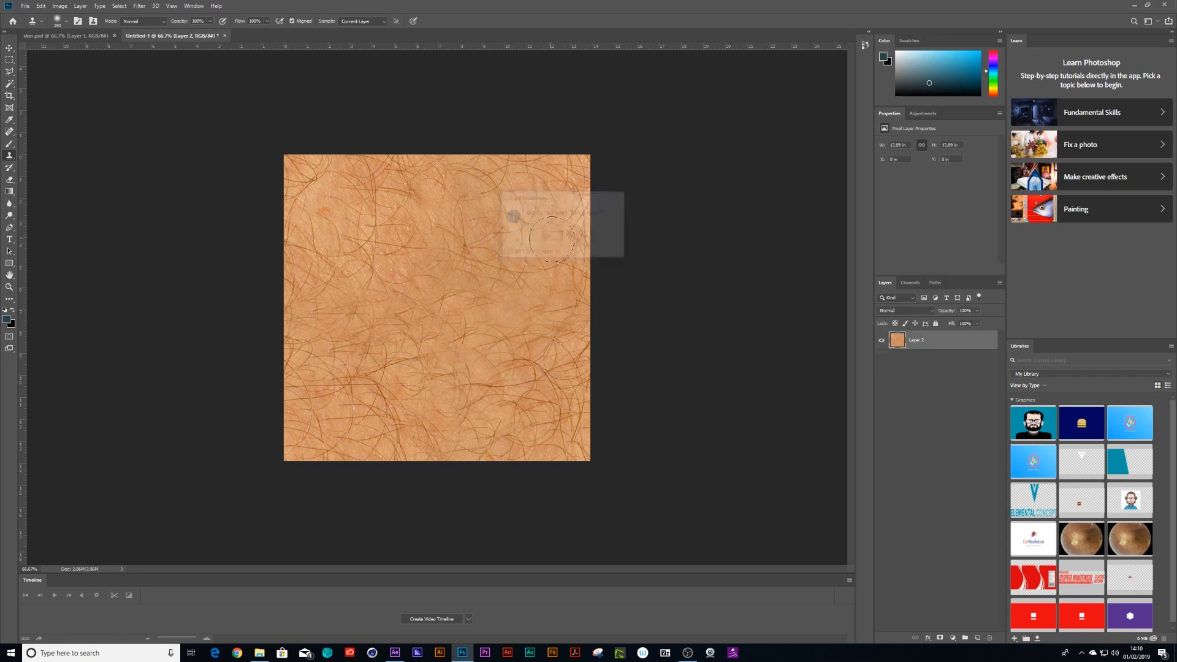
Save the document as skin_tile in Photoshop format in the (footage) folder without replacing the existing skin file.
click(25, 6)
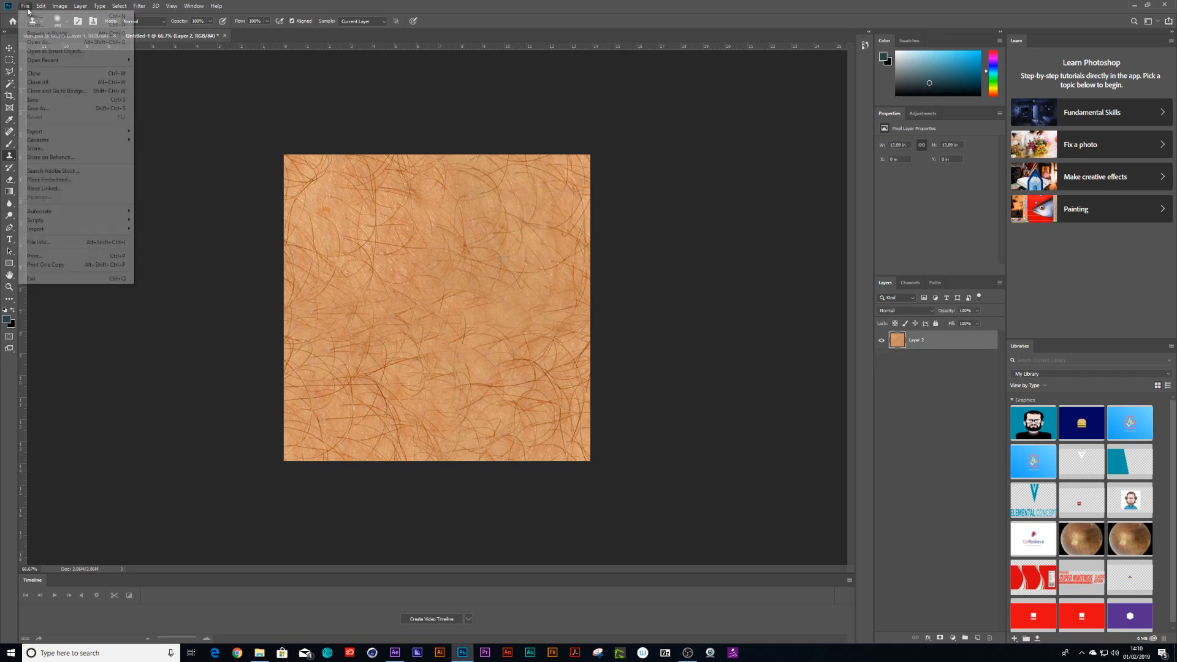
click(42, 104)
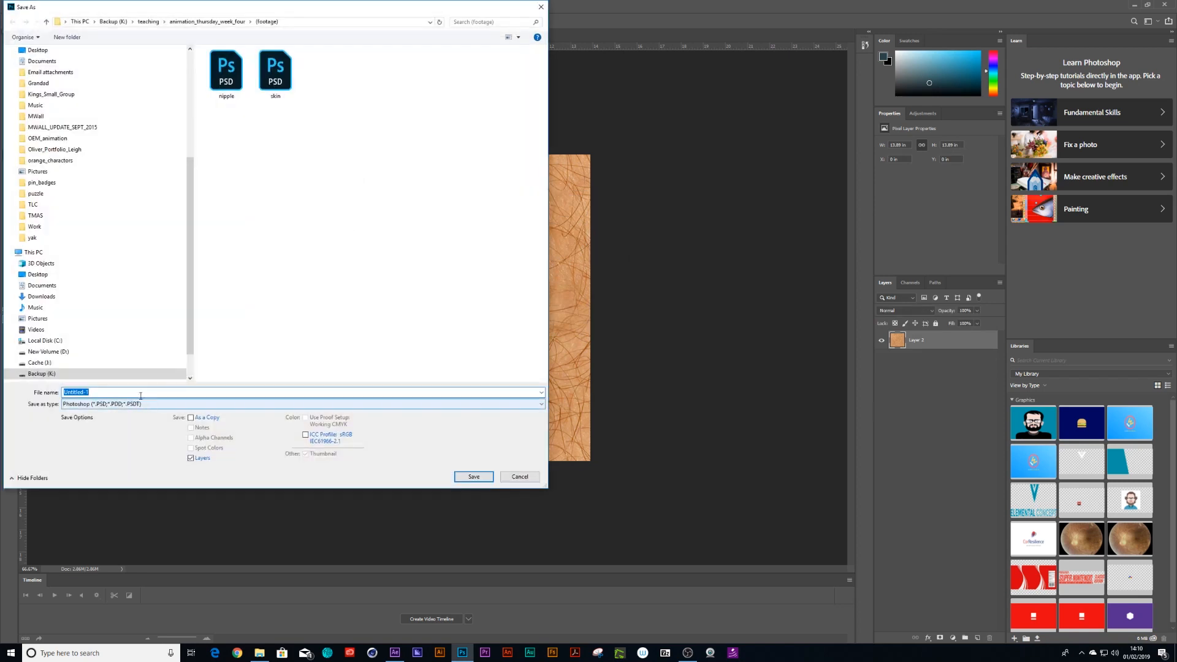
text(skin)
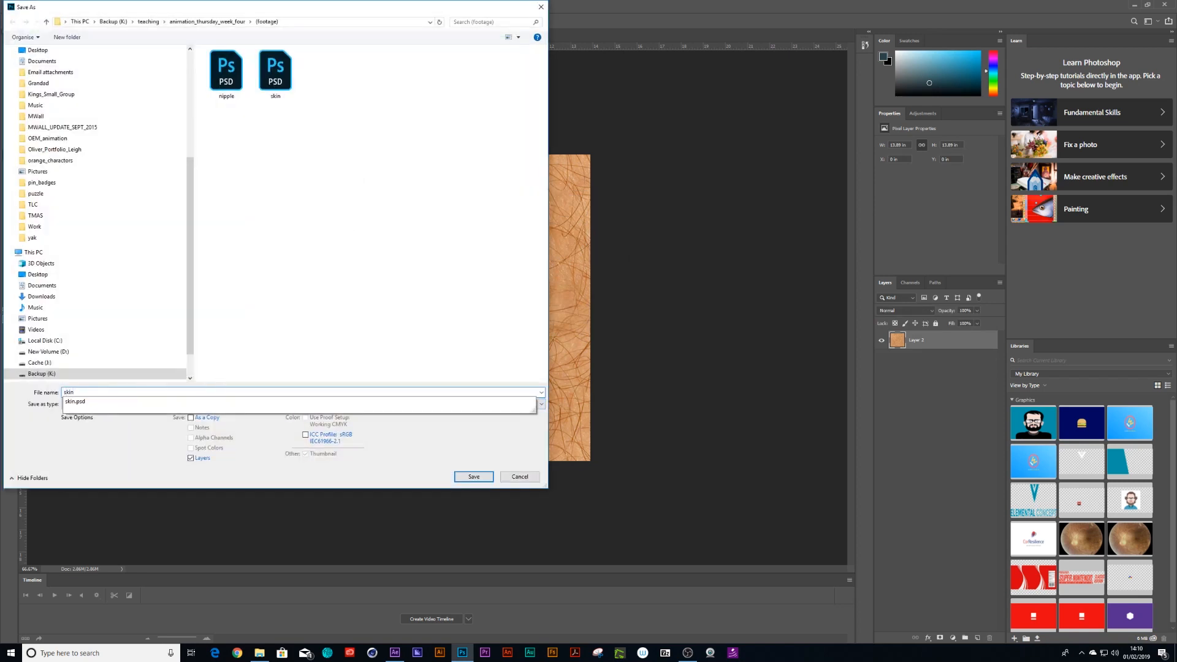
key(Return)
click(474, 477)
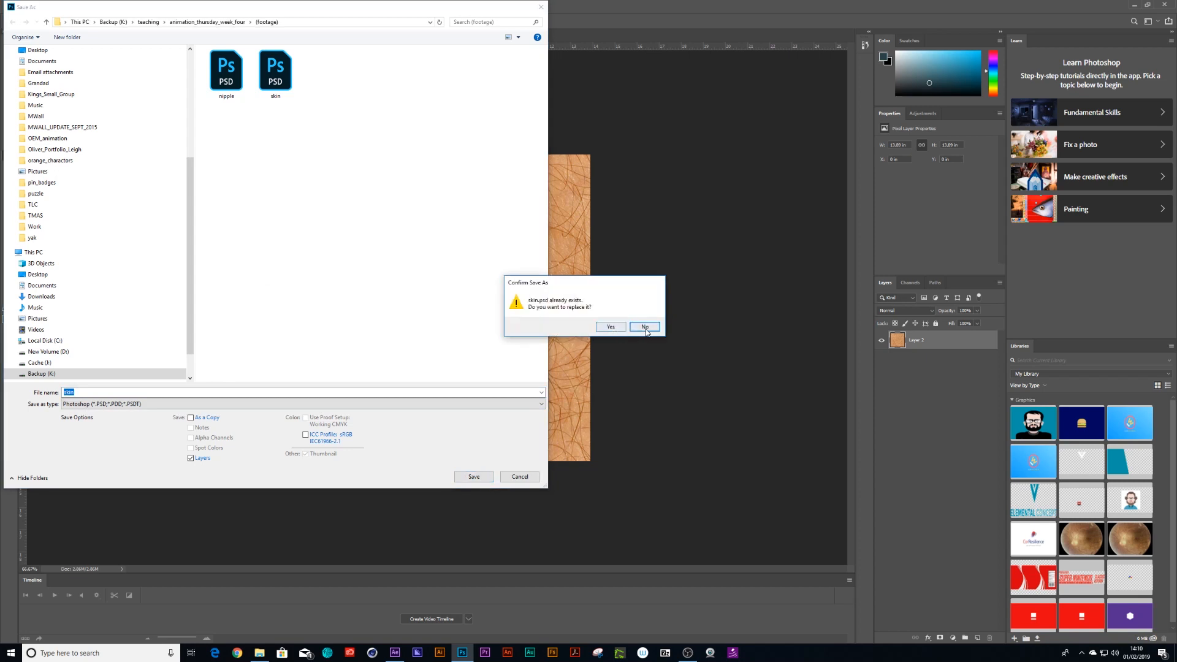
click(645, 327)
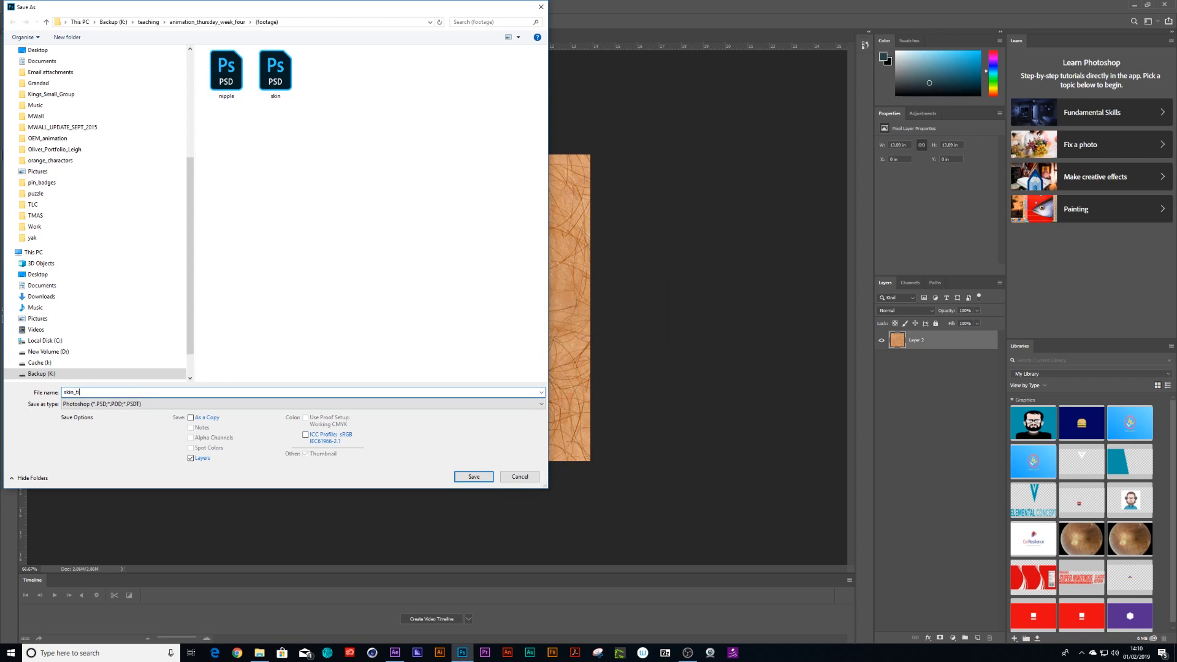
click(472, 477)
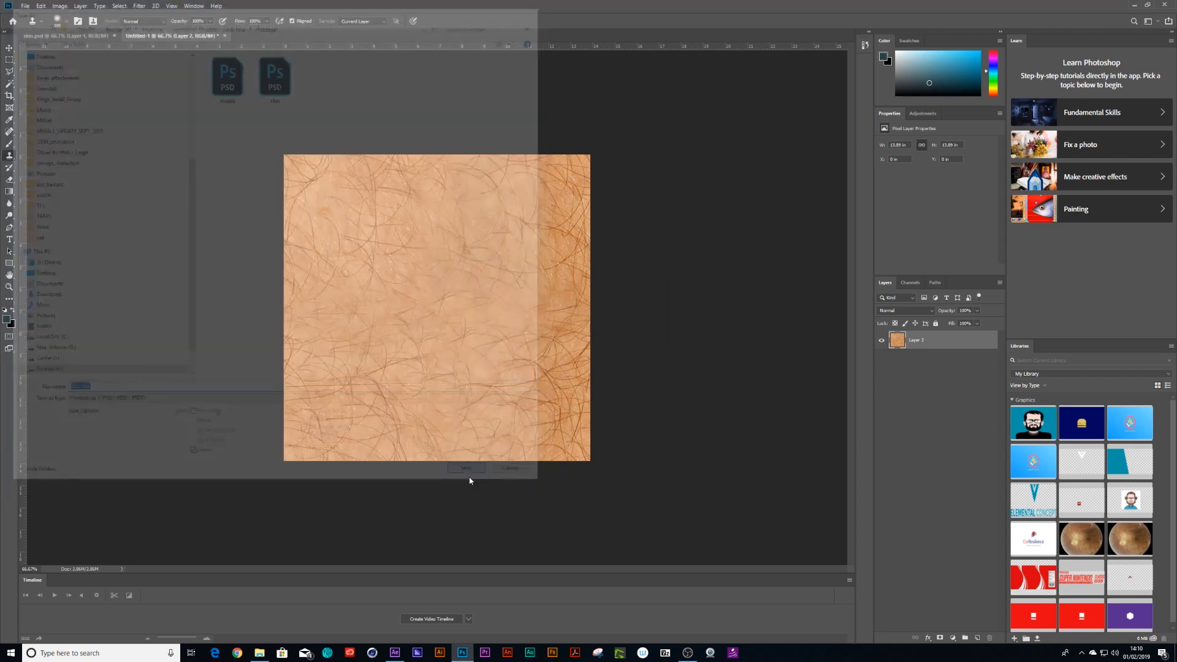
click(689, 190)
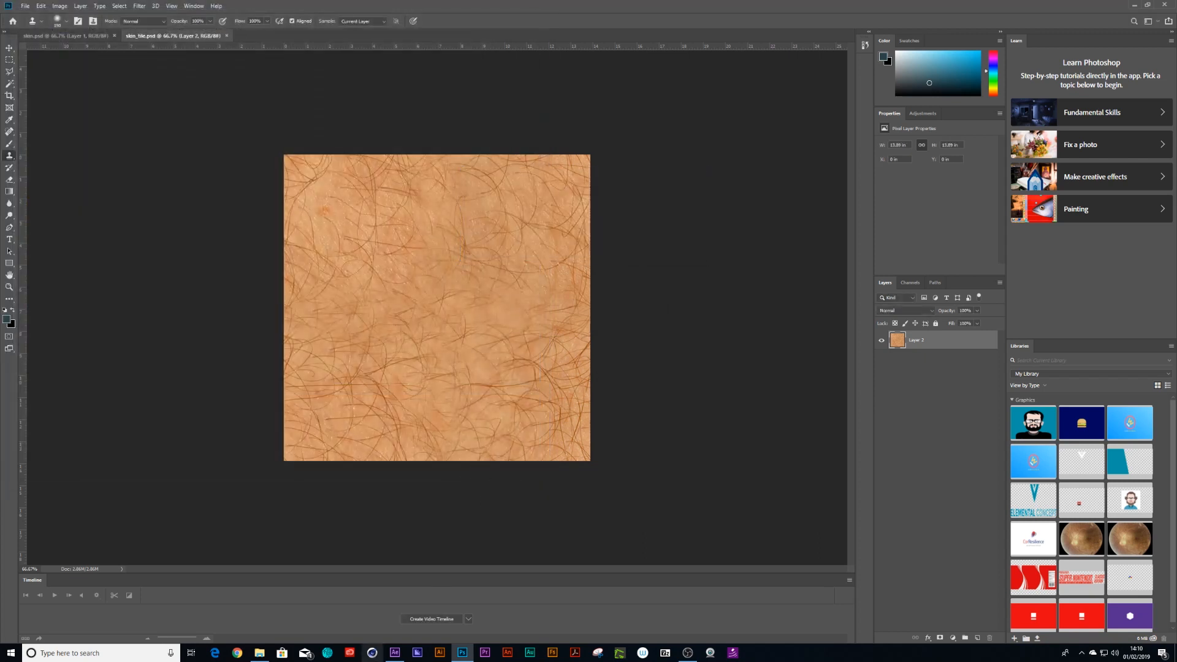
Switch to After Effects and import skin_tile.psd from the (footage) folder as footage with merged layers.
click(395, 652)
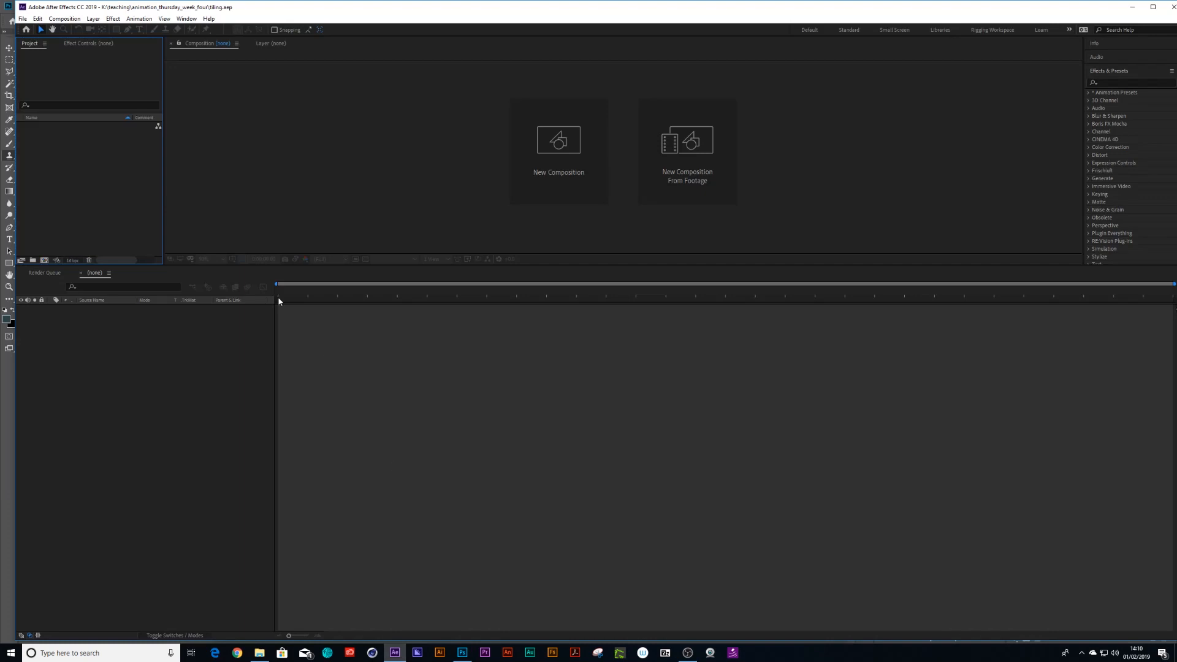
double_click(87, 186)
click(395, 100)
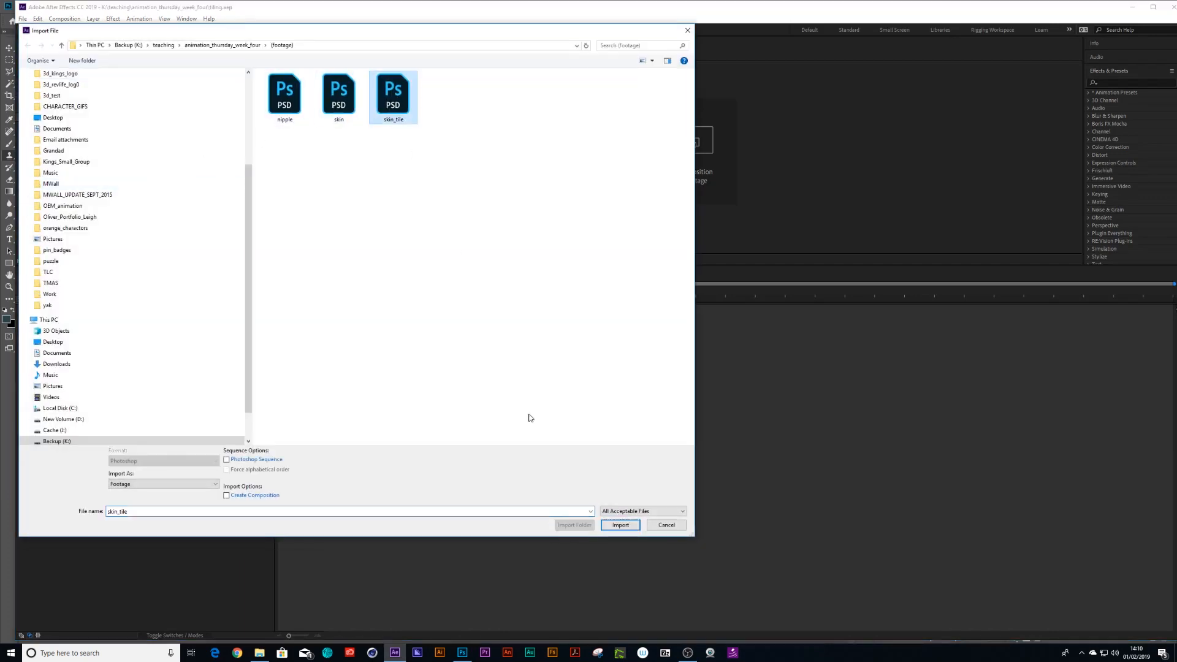
click(620, 531)
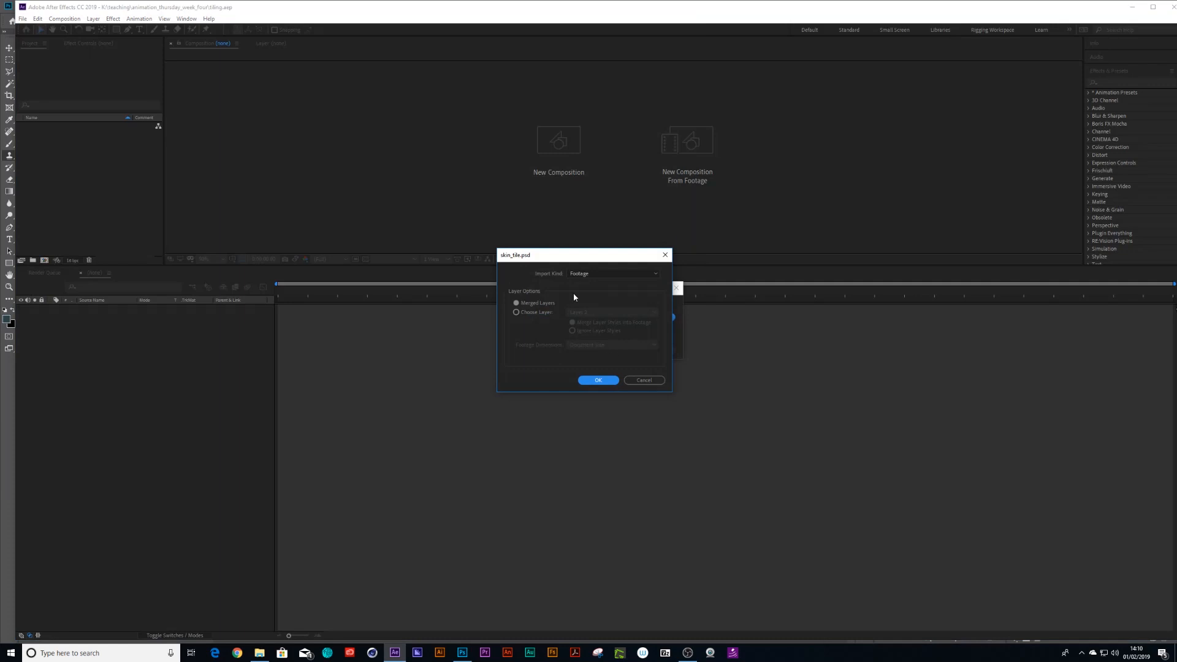
click(599, 379)
Create a composition from skin_tile.psd and set its size to 1920 x 1080 px.
drag(44, 129, 44, 260)
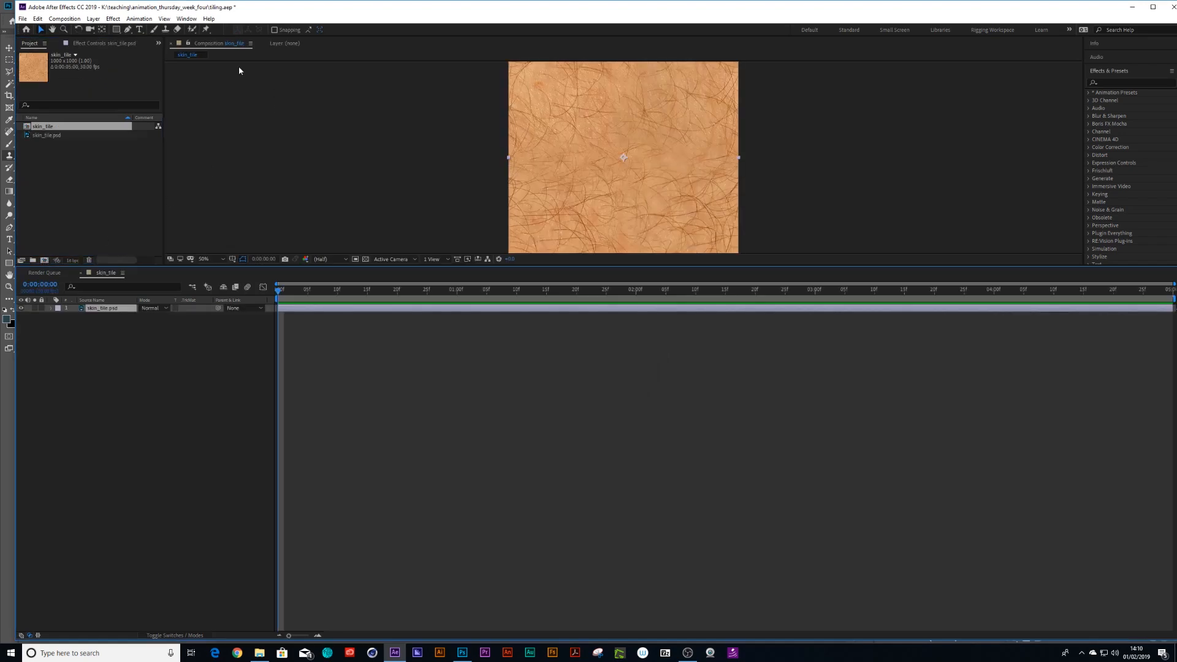
click(64, 19)
click(80, 44)
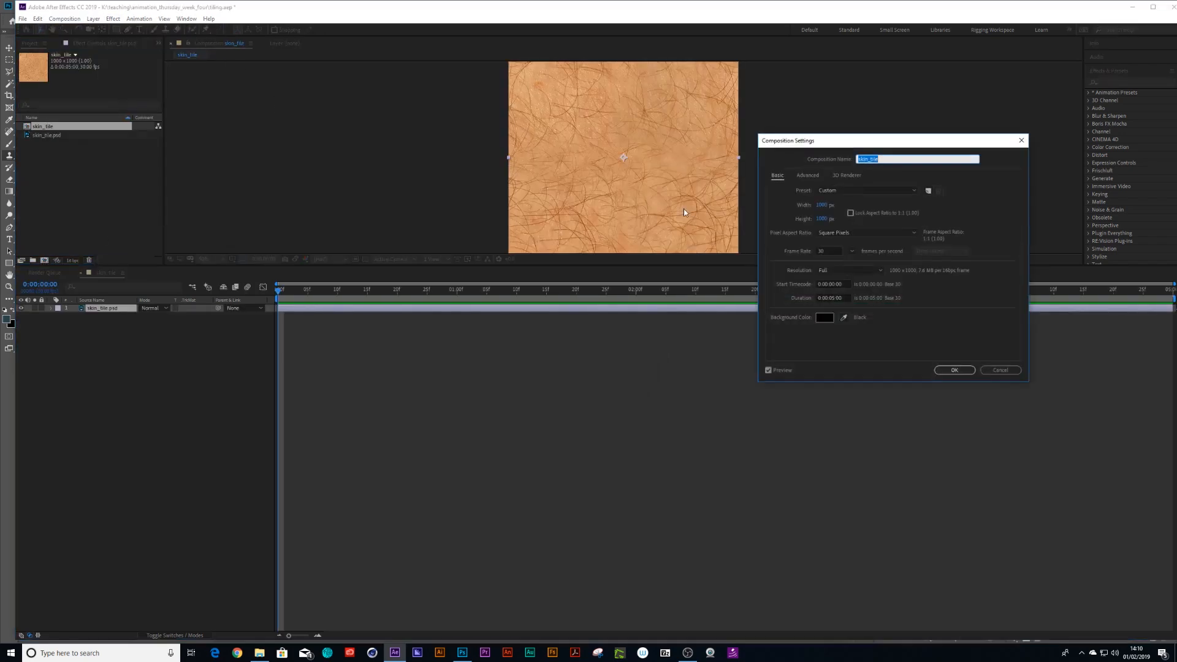
click(829, 206)
text(1920)
click(823, 219)
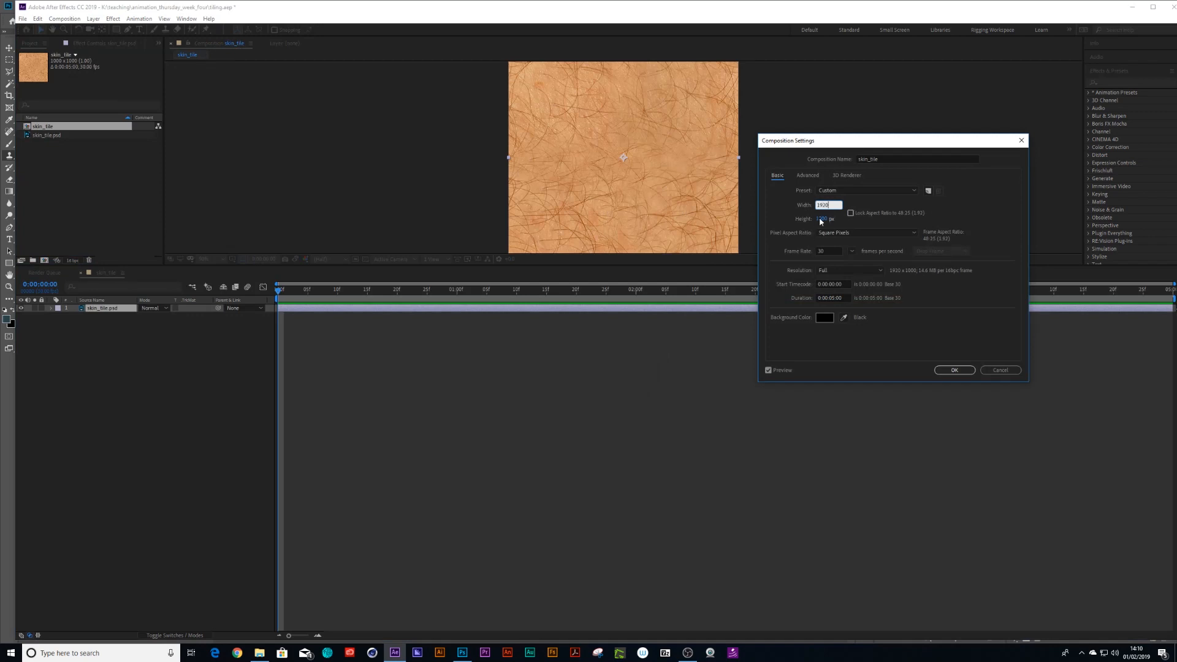
text(1080)
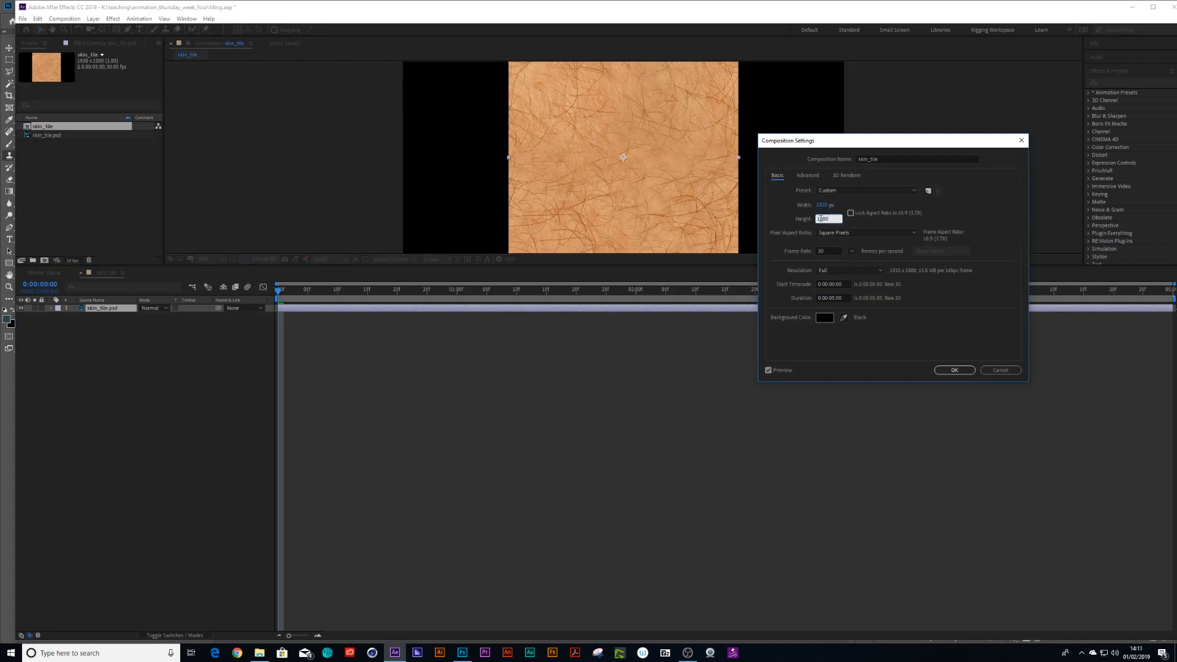
click(953, 370)
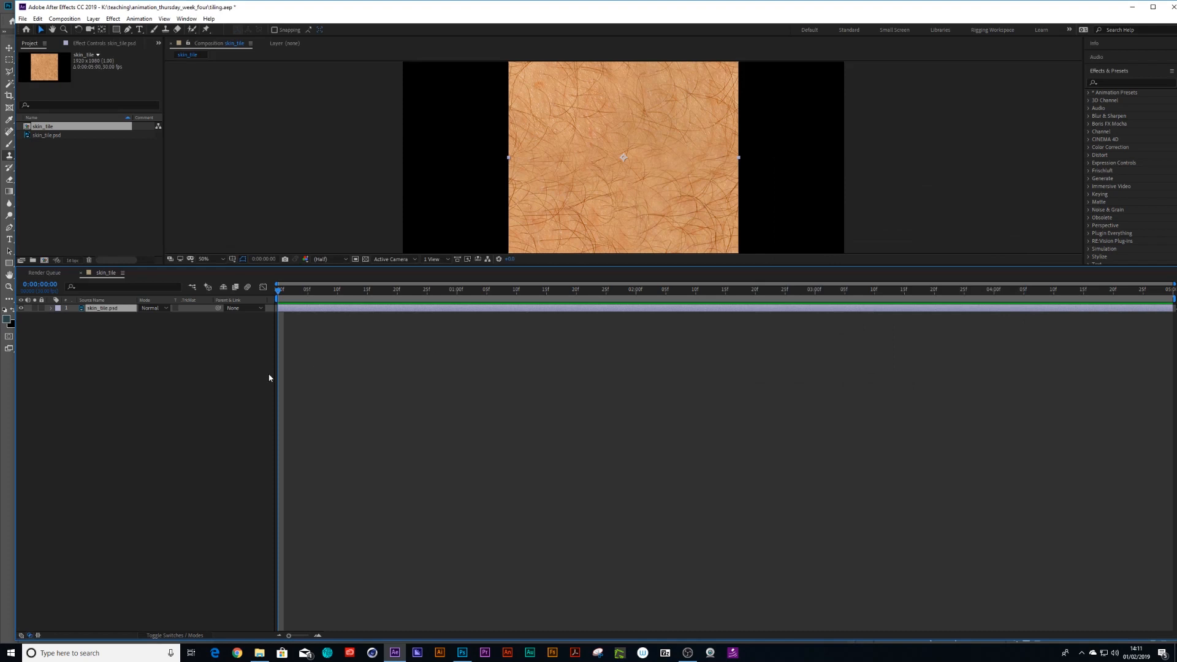
Scale the skin_tile.psd layer to 34% and apply the CC RepeTile effect to it.
key(s)
drag(150, 316, 150, 346)
click(1122, 80)
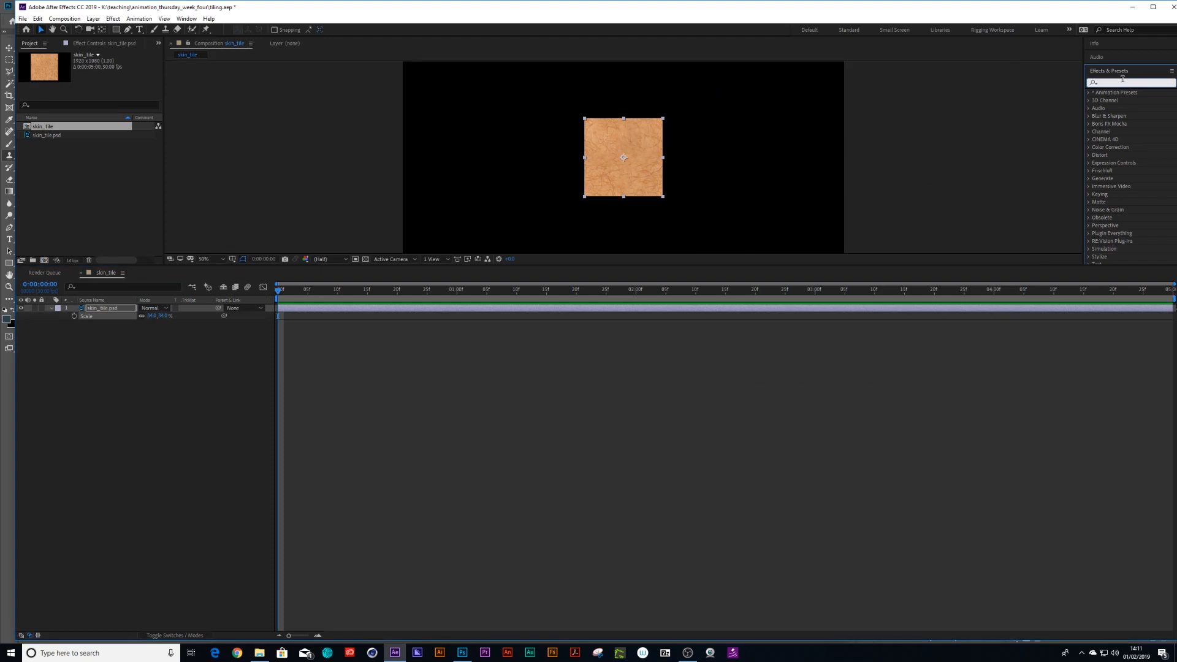
text(rep)
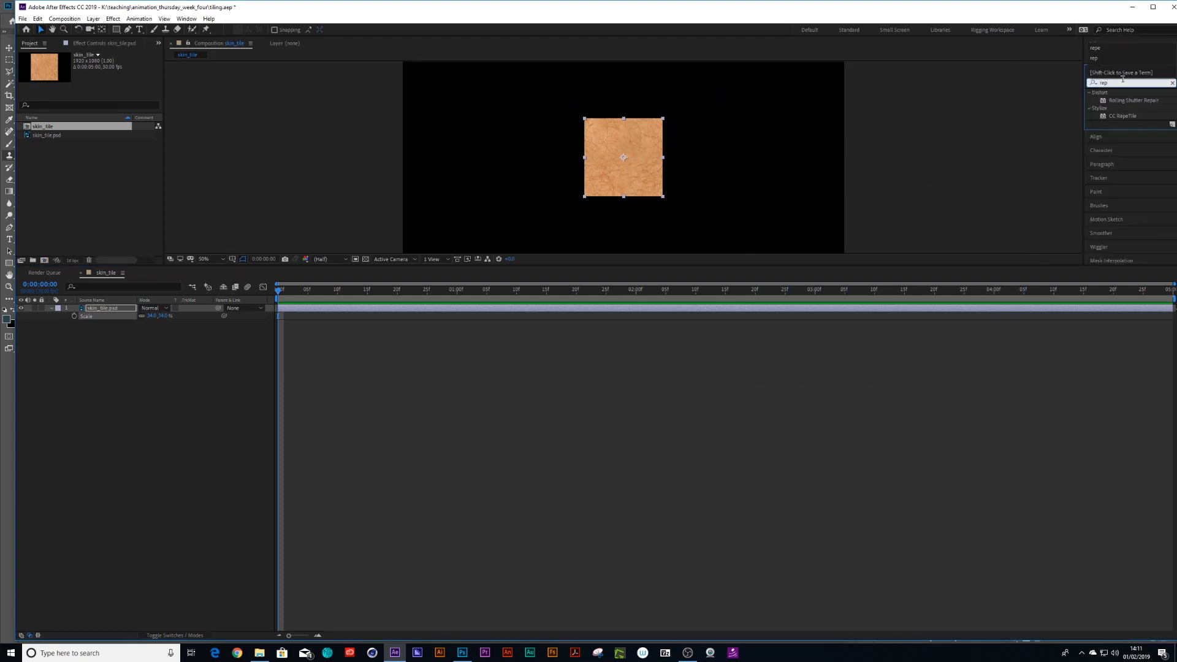
drag(1136, 116, 625, 164)
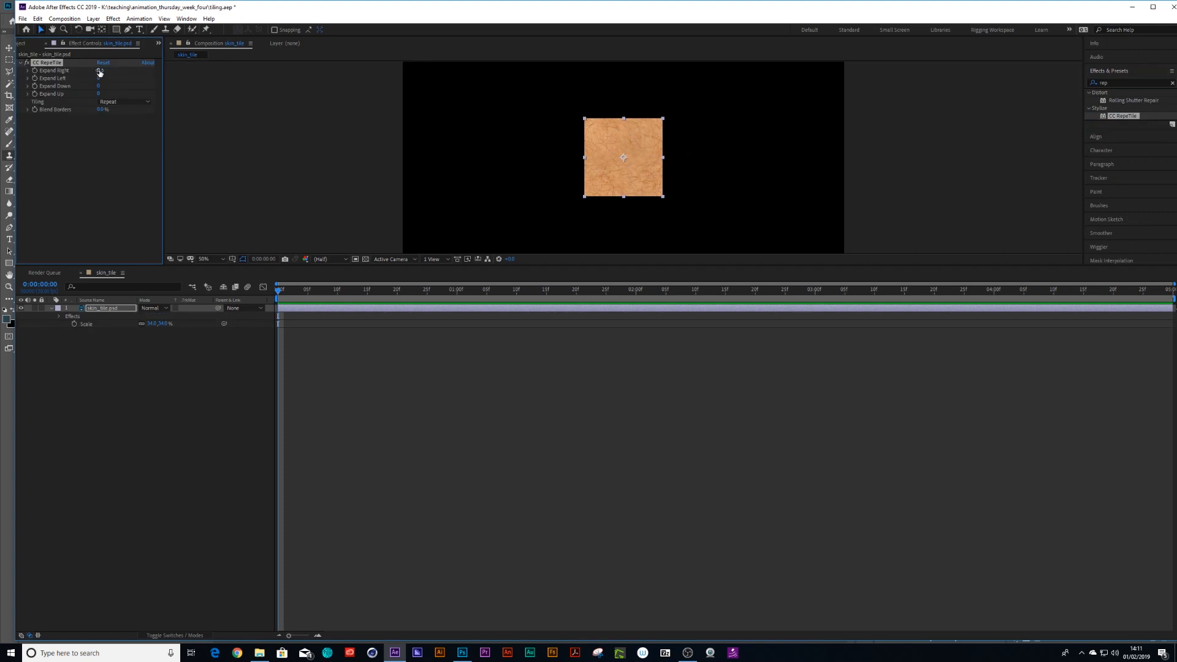
Roughly increase CC RepeTile's Expand Right, Left, Down and Up amounts to spread the skin around the layer.
drag(100, 70, 816, 98)
drag(99, 79, 514, 94)
drag(98, 85, 233, 101)
drag(99, 93, 457, 92)
Set CC RepeTile's Expand Right and Expand Left to 10000.
click(103, 70)
text(1000)
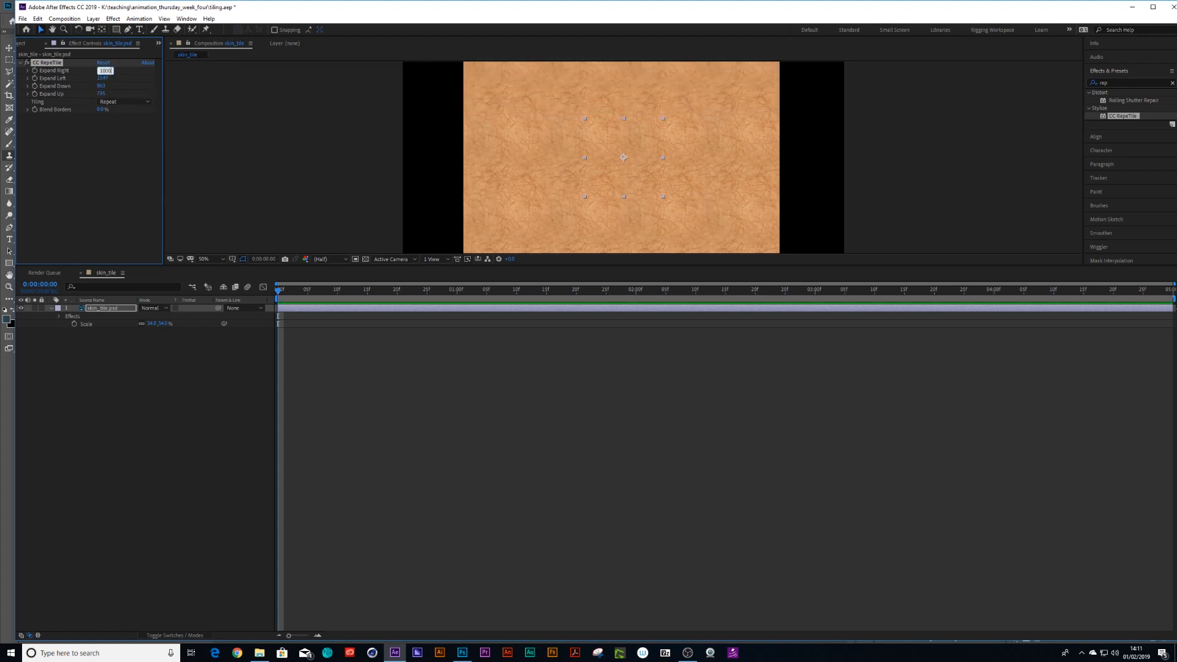
text(0)
key(Return)
click(107, 70)
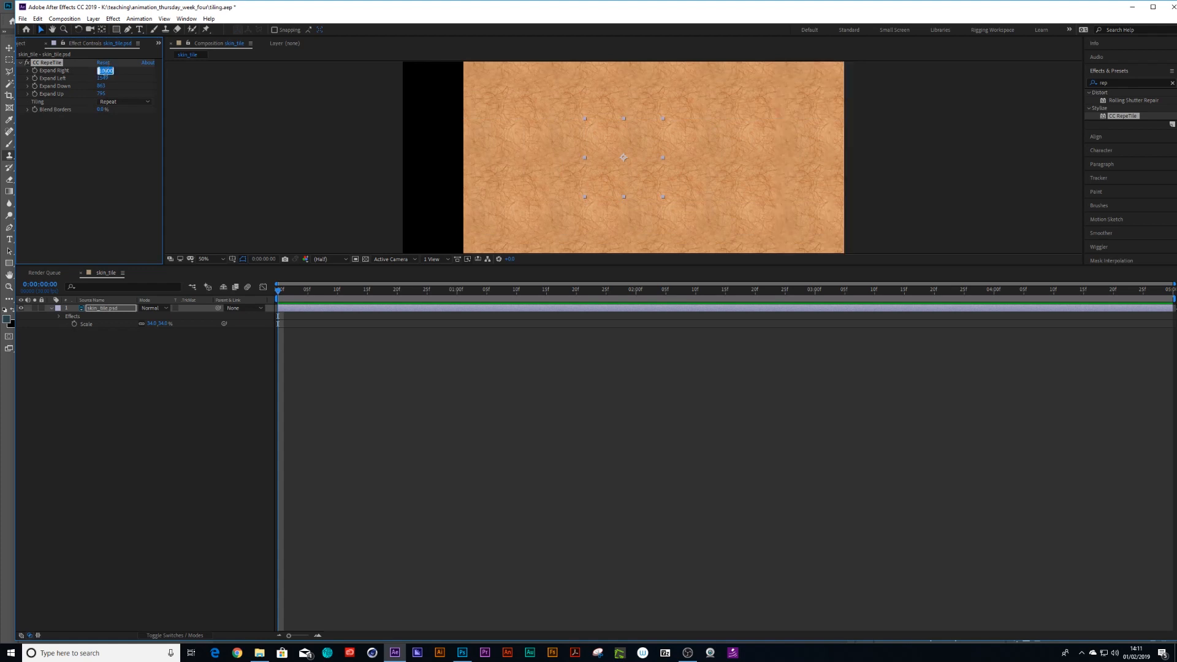
click(102, 78)
text(10000)
key(Return)
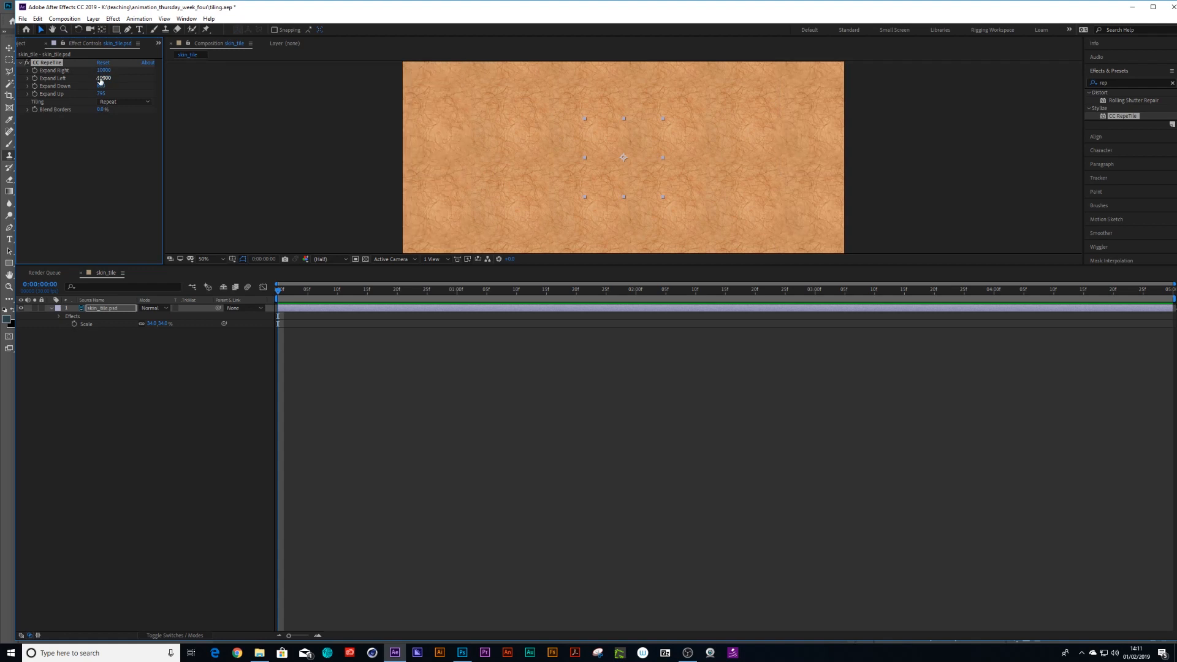
Set CC RepeTile's Expand Down and Expand Up to 10000.
click(102, 85)
text(10000)
key(Return)
click(104, 93)
text(10000)
key(Return)
Move the skin_tile.psd layer to the lower middle of the frame and enlarge the composition viewer to fit the whole frame.
click(101, 308)
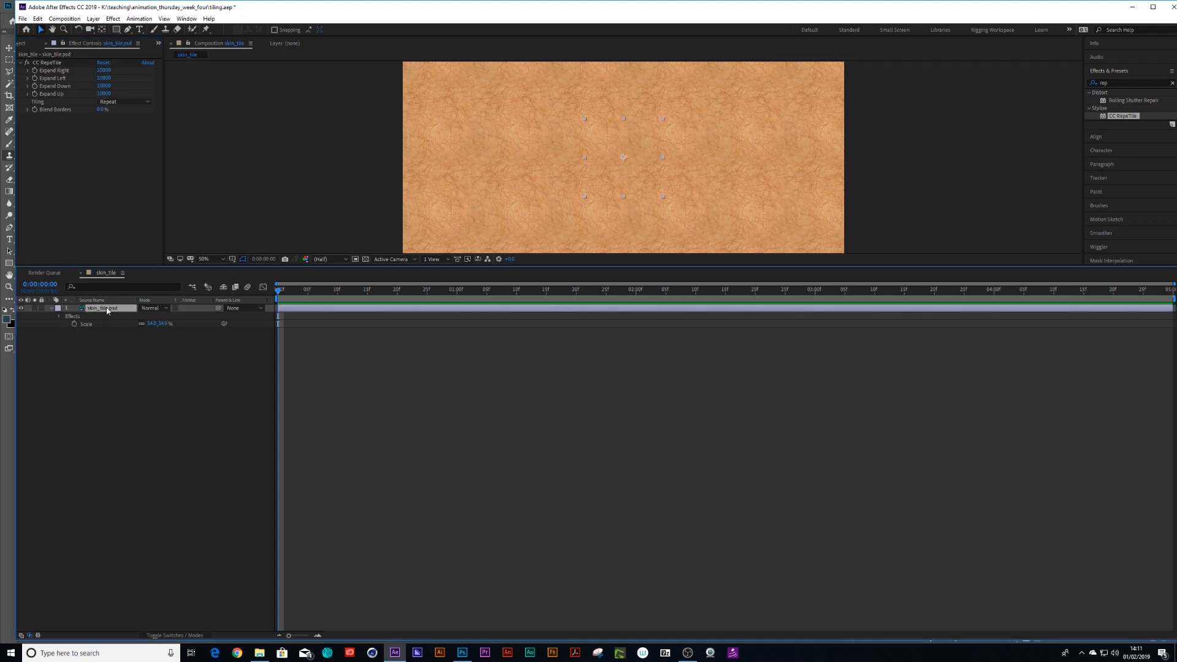
key(p)
drag(143, 317, 385, 309)
key(comma)
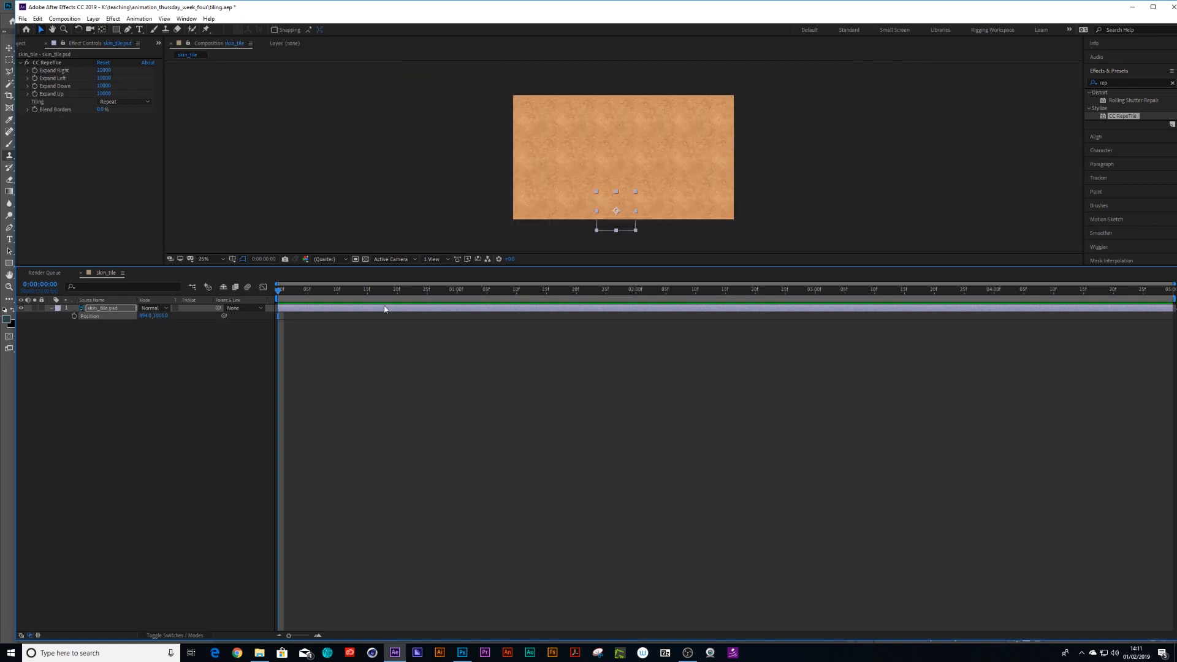
key(period)
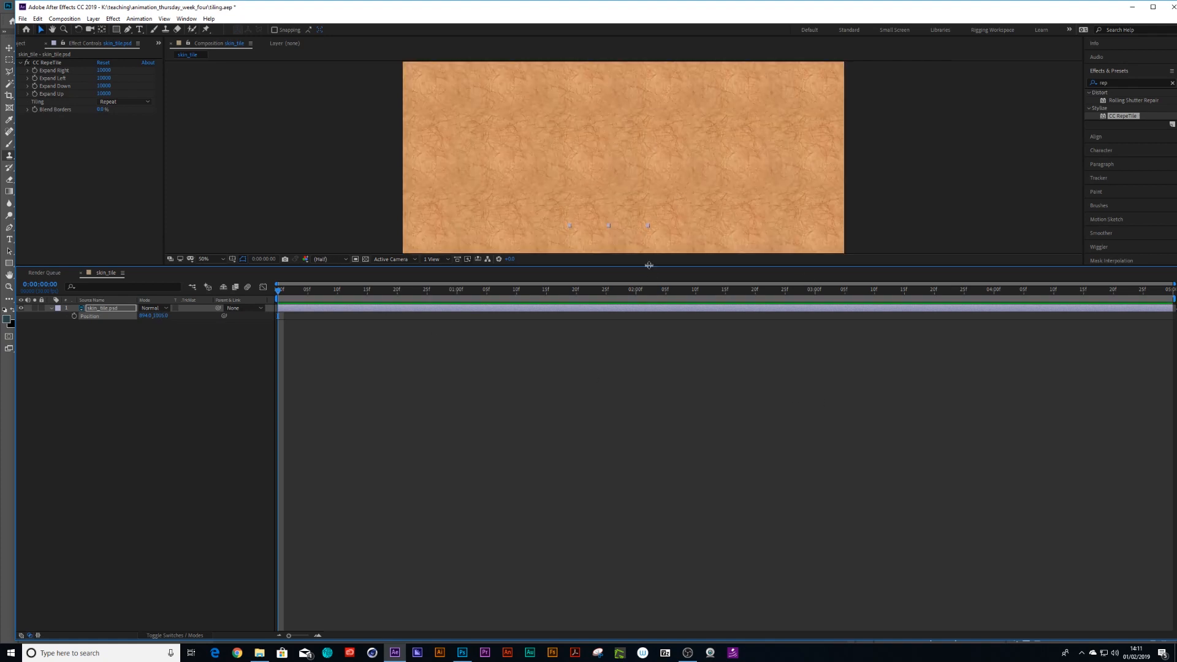
drag(648, 266, 647, 420)
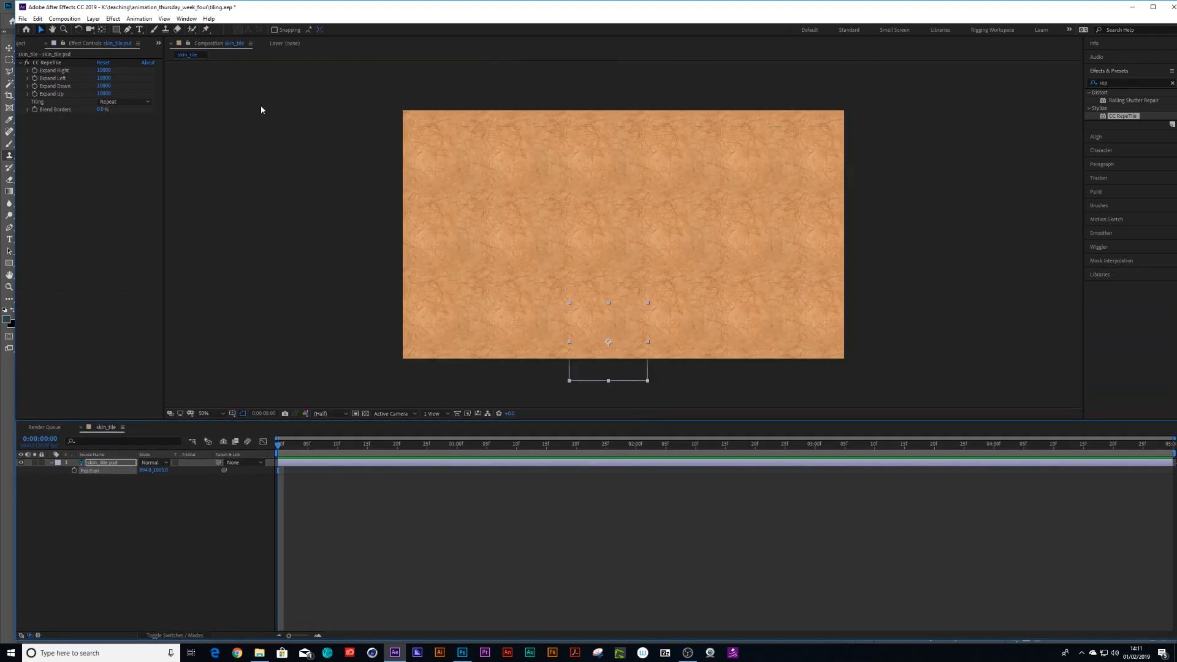
Import nipple.psd from the (footage) folder as footage with merged layers.
click(21, 42)
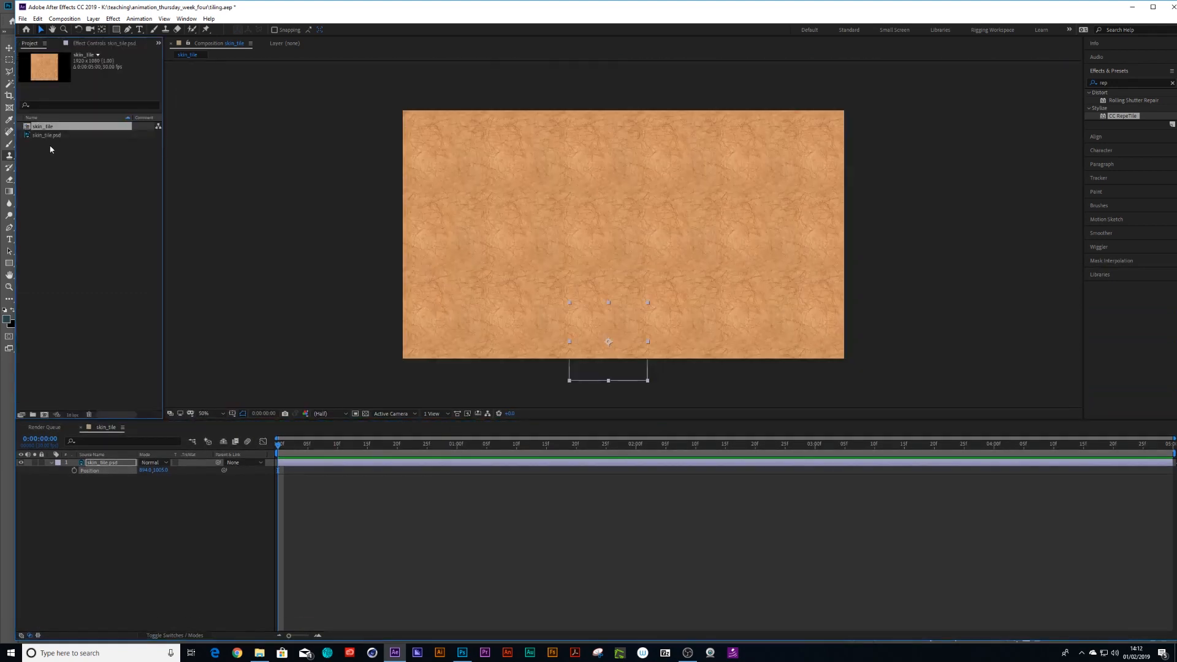
double_click(89, 178)
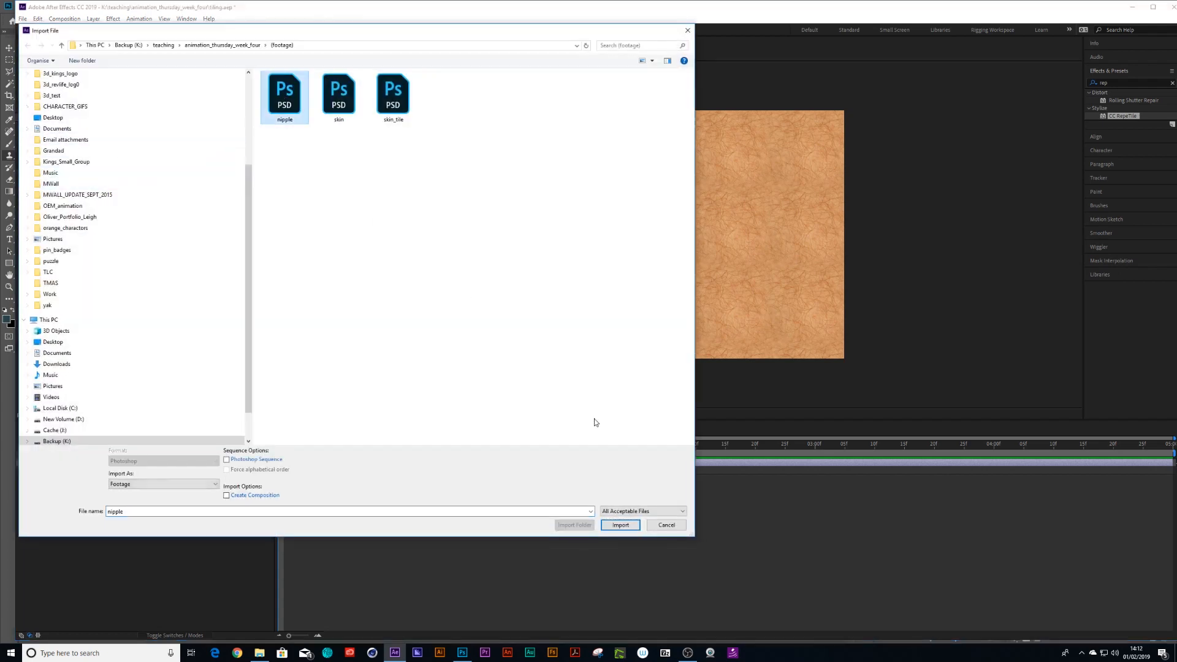
click(621, 524)
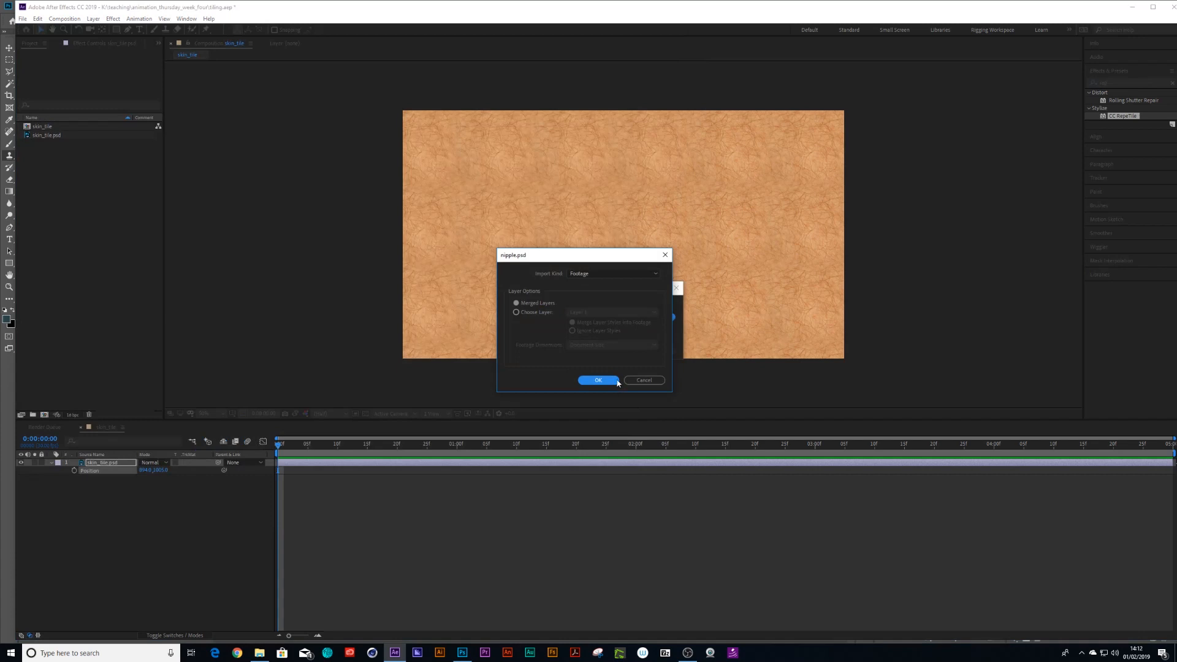
click(604, 380)
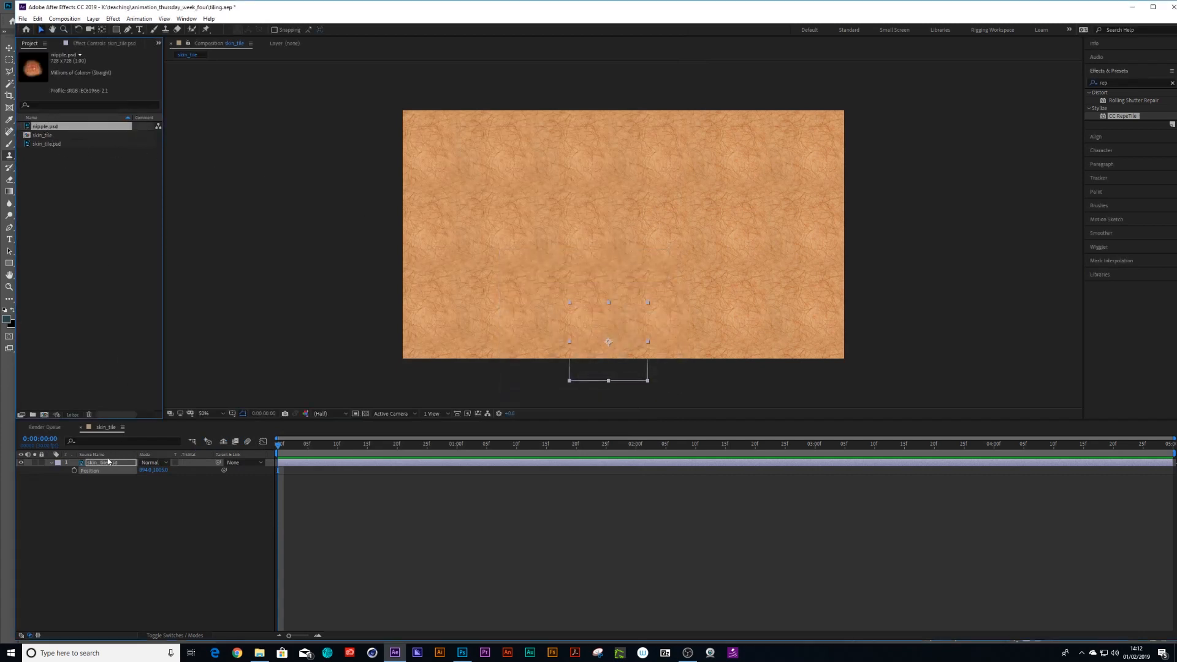
Place nipple.psd in the composition mostly beyond the frame's left edge and parent it to skin_tile.psd.
drag(59, 126, 355, 229)
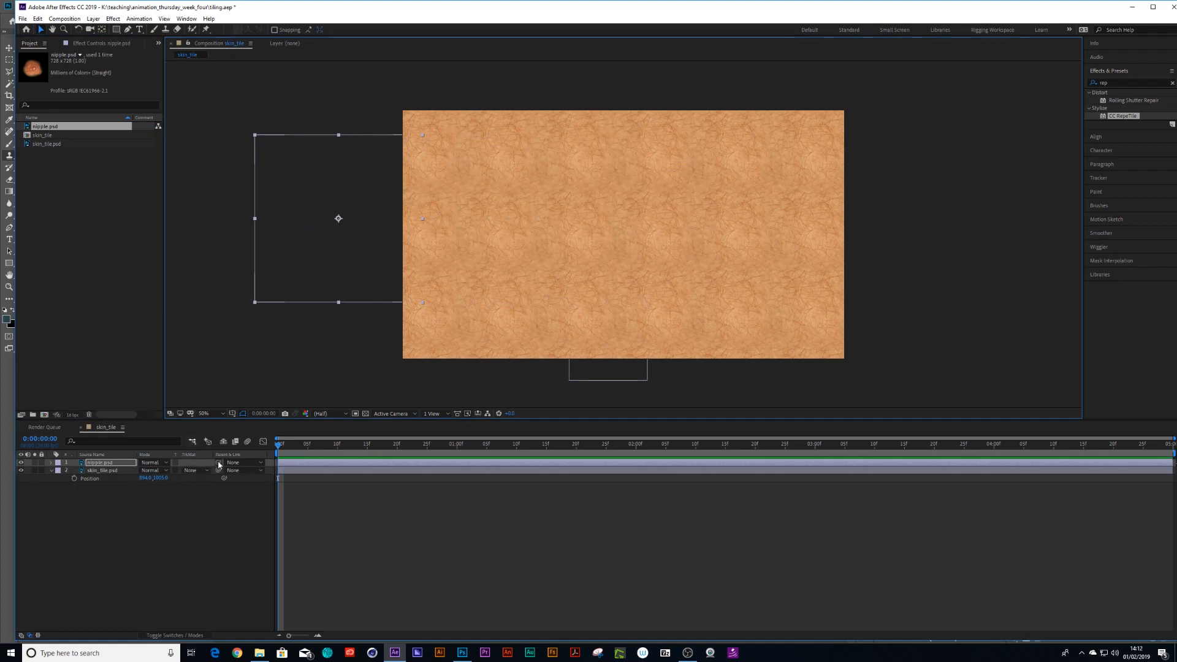
drag(219, 464, 154, 482)
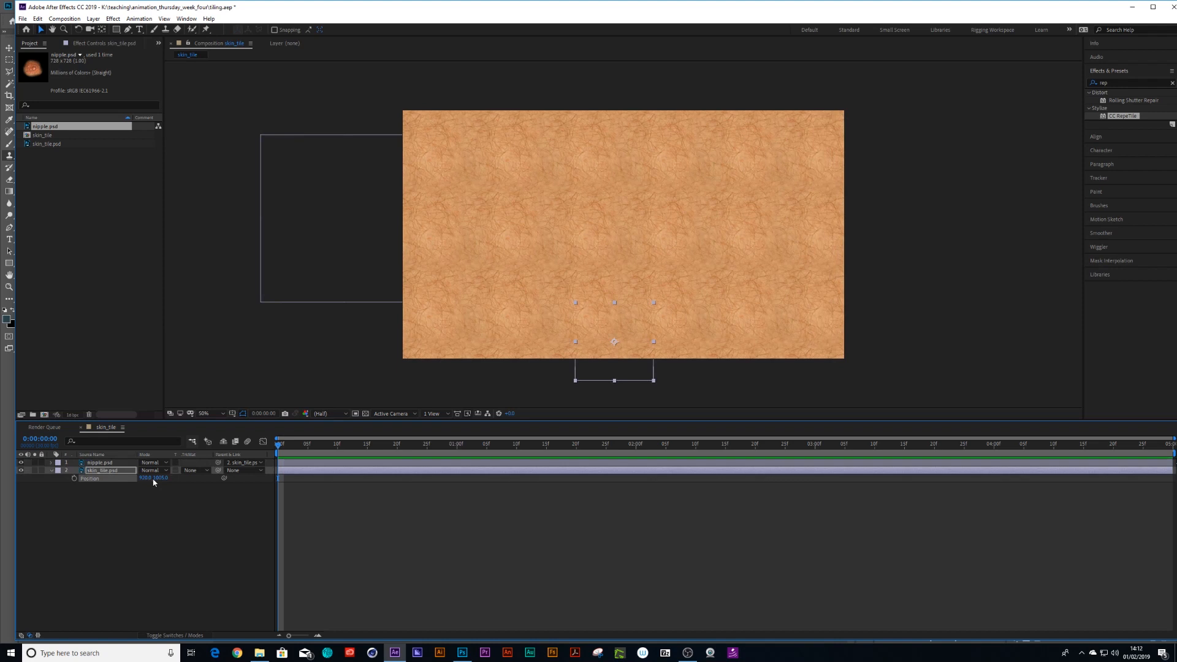
Duplicate the nipple.psd layer and parent the copy to skin_tile.psd.
click(102, 464)
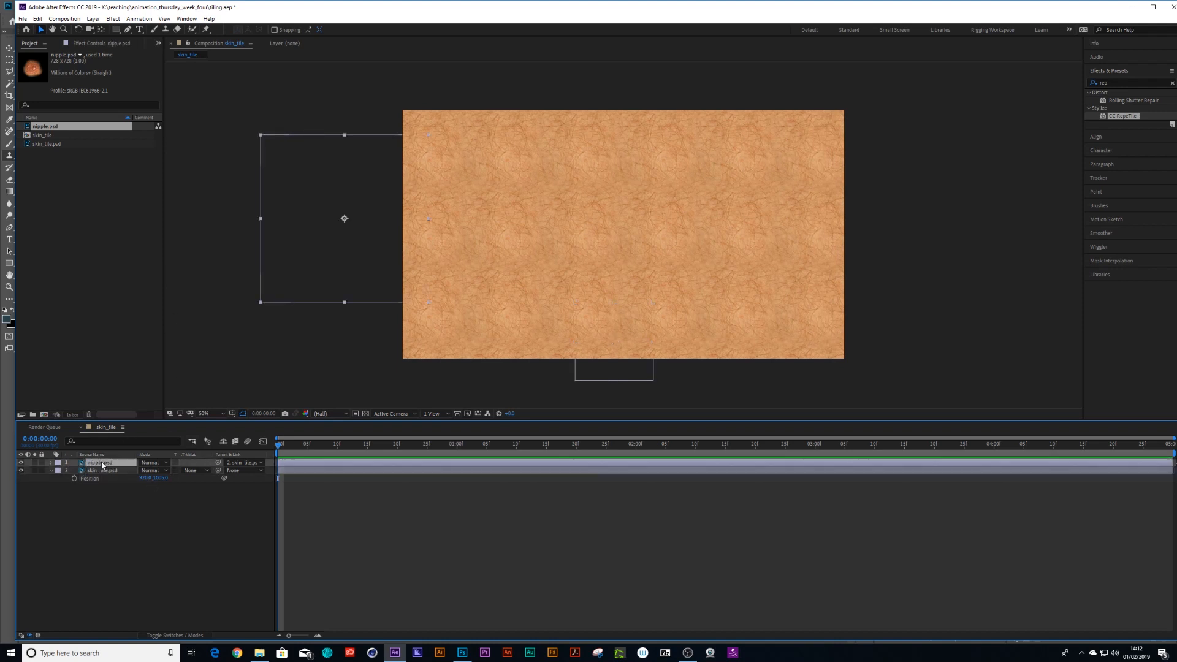
key(ctrl+d)
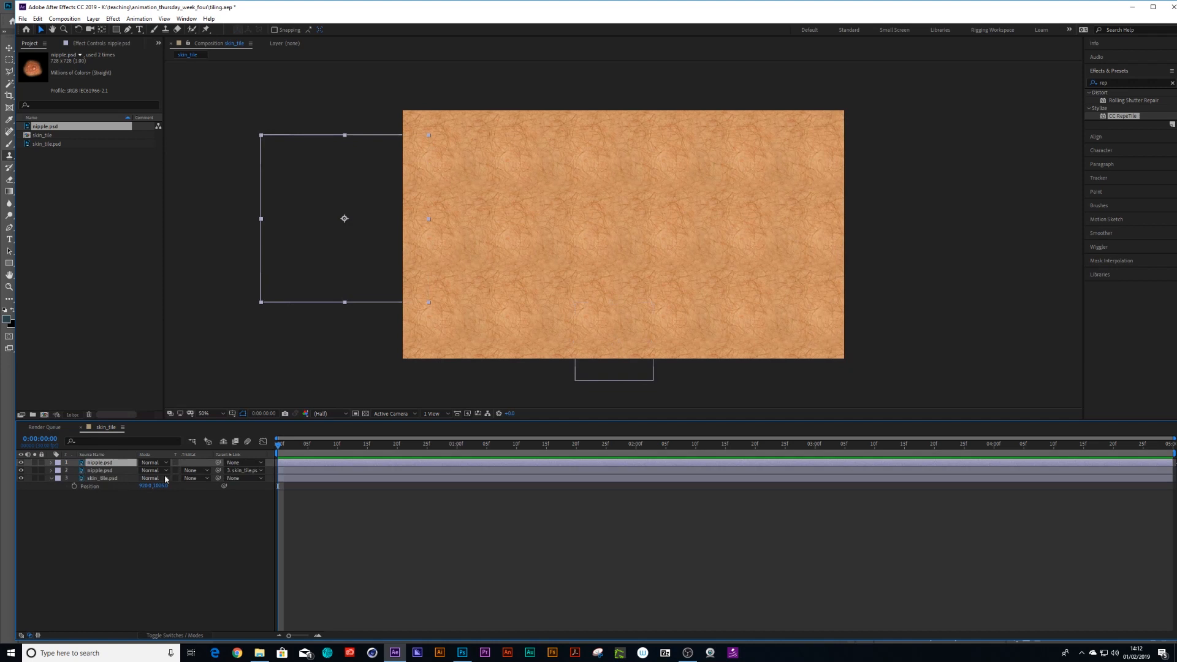
drag(221, 462, 114, 480)
Move the copied nipple.psd layer horizontally across the composition until it is partly beyond the frame's right edge.
key(shift+Right)
key(shift+Right)
key(shift+Right)
key(shift+Right)
key(shift+Right)
key(shift+Right)
key(shift+Right)
key(shift+Right)
key(shift+Right)
key(shift+Right)
key(shift+Right)
key(shift+Right)
key(shift+Right)
key(shift+Right)
key(shift+Right)
key(shift+Right)
key(shift+Right)
key(shift+Right)
key(shift+Right)
key(shift+Right)
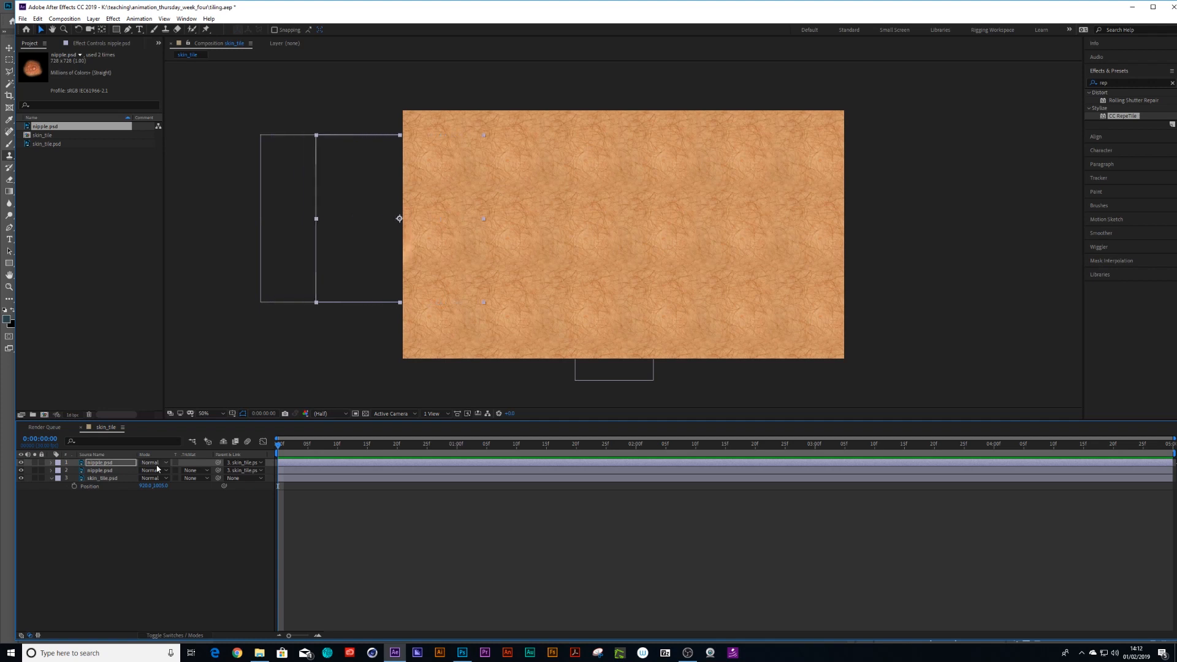
key(shift+Right)
key(shift+Right)
key(shift+Right)
key(shift+Right)
key(shift+Right)
key(shift+Right)
key(shift+Right)
key(shift+Right)
key(shift+Right)
key(shift+Right)
key(shift+Right)
key(shift+Right)
key(shift+Right)
key(shift+Right)
key(shift+Right)
key(shift+Right)
key(shift+Right)
key(shift+Right)
key(shift+Right)
key(shift+Right)
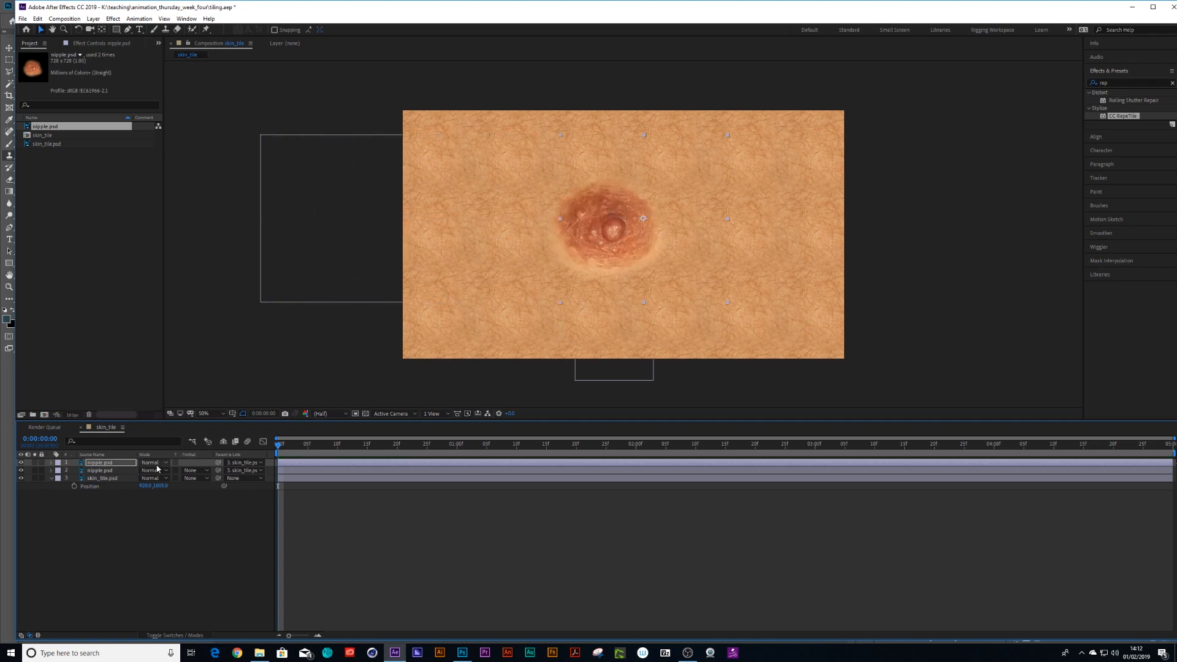
key(shift+Right)
key(shift+Right)
key(shift+Right)
key(shift+Right)
key(shift+Right)
key(shift+Right)
key(shift+Right)
key(shift+Right)
key(shift+Right)
key(shift+Right)
key(shift+Right)
key(shift+Right)
key(shift+Right)
key(shift+Right)
key(shift+Right)
key(shift+Right)
key(shift+Right)
key(shift+Right)
key(shift+Right)
key(shift+Right)
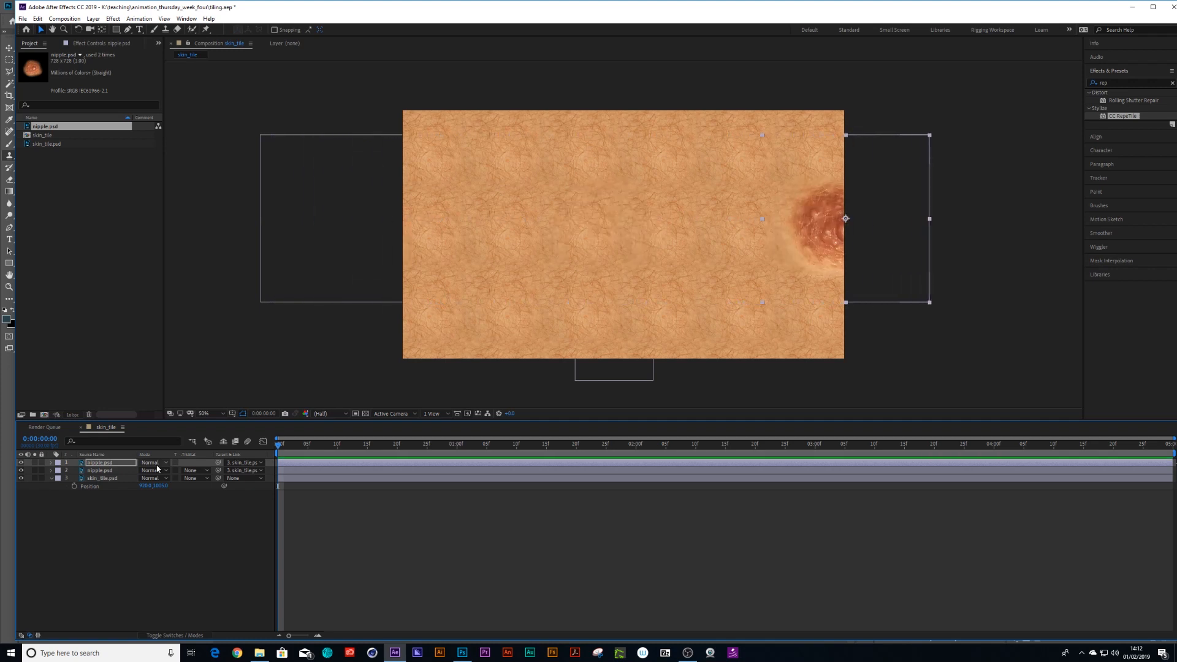
key(shift+Right)
key(shift+Right)
key(shift+Left)
key(shift+Left)
key(shift+Left)
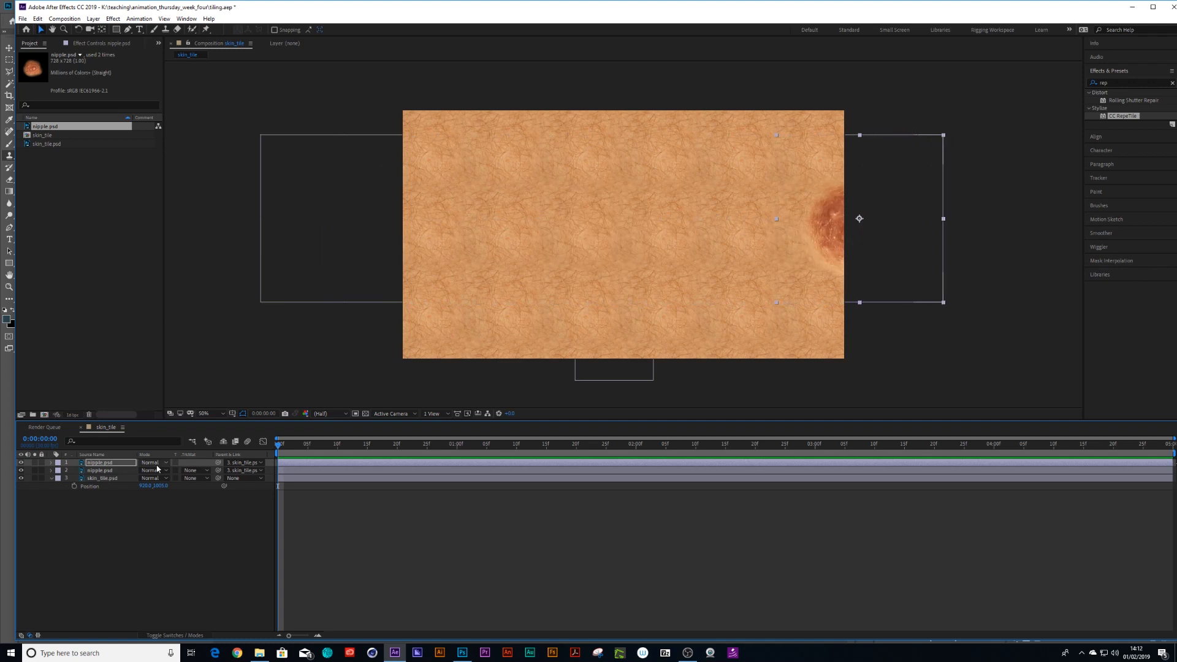
Slide the skin_tile.psd layer left and right with its parented layers, ending at an X position of about 1440.
click(110, 479)
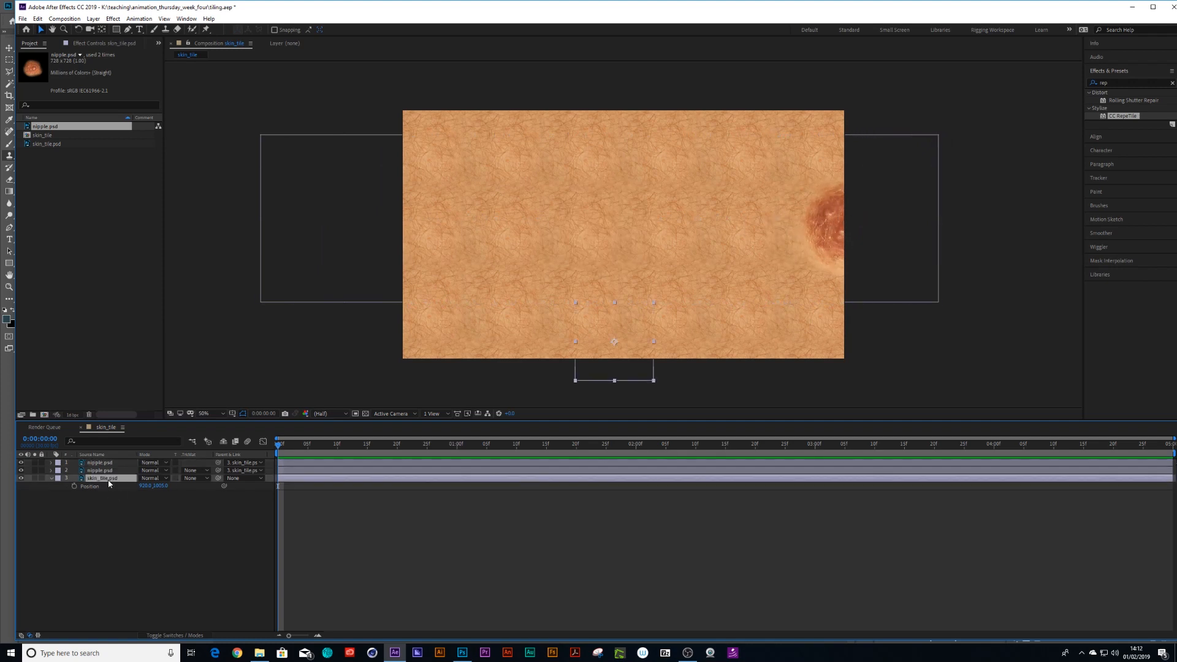
drag(142, 486, 2, 495)
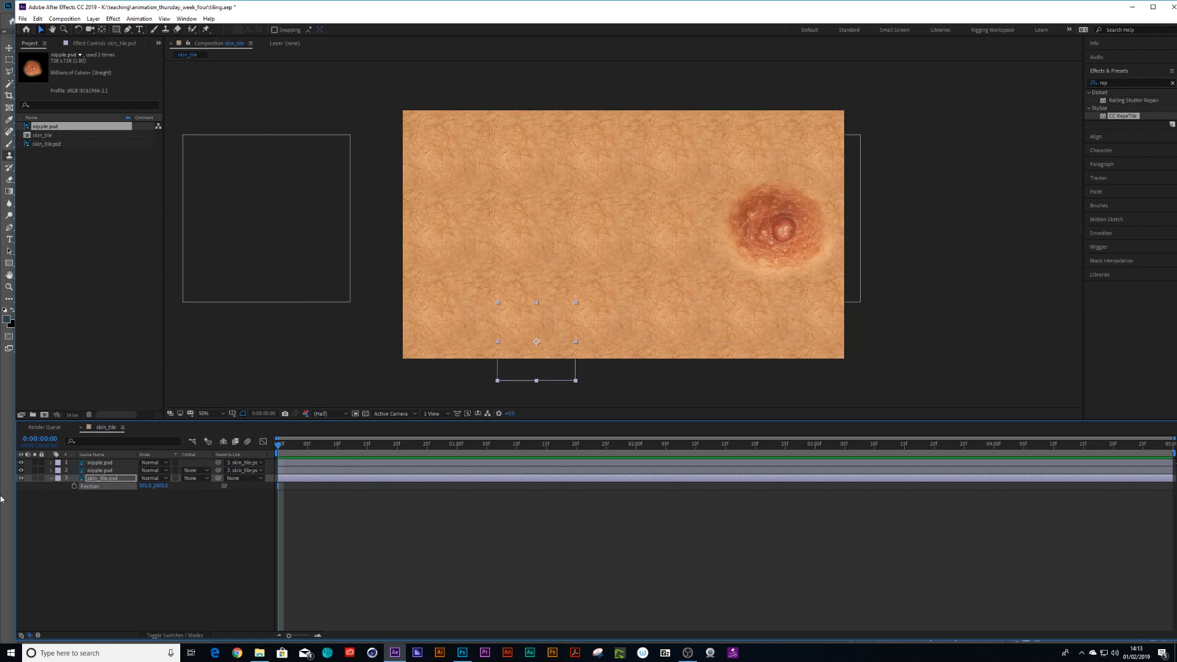
drag(151, 486, 5, 500)
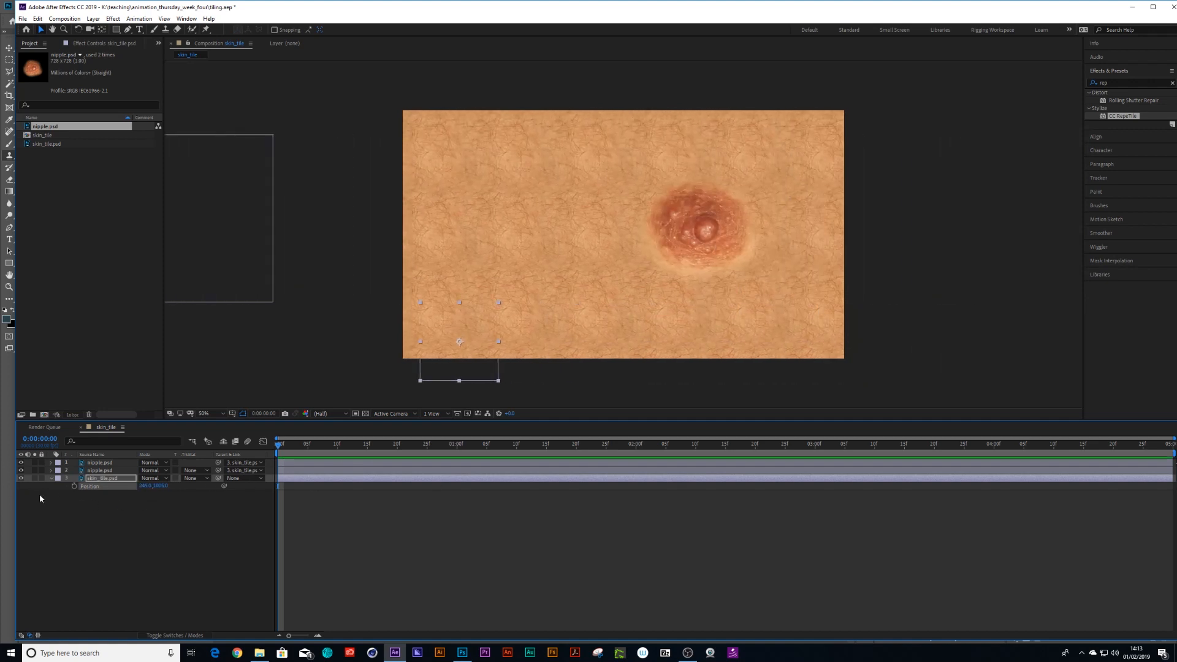
drag(161, 486, 411, 465)
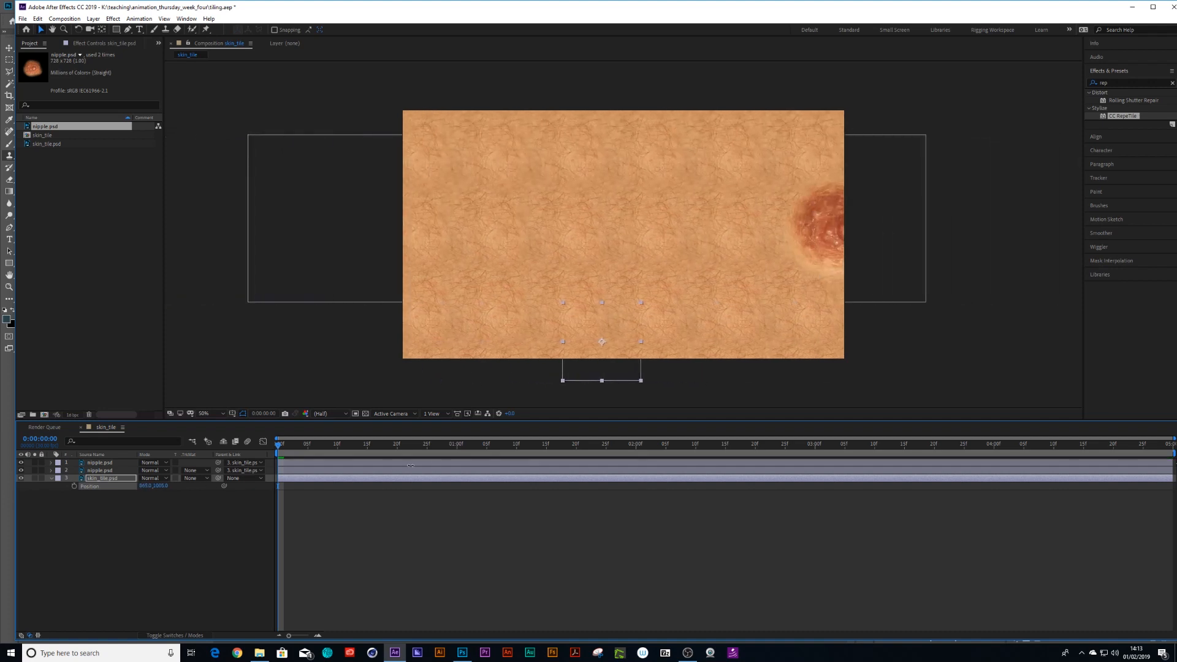
drag(410, 465, 654, 446)
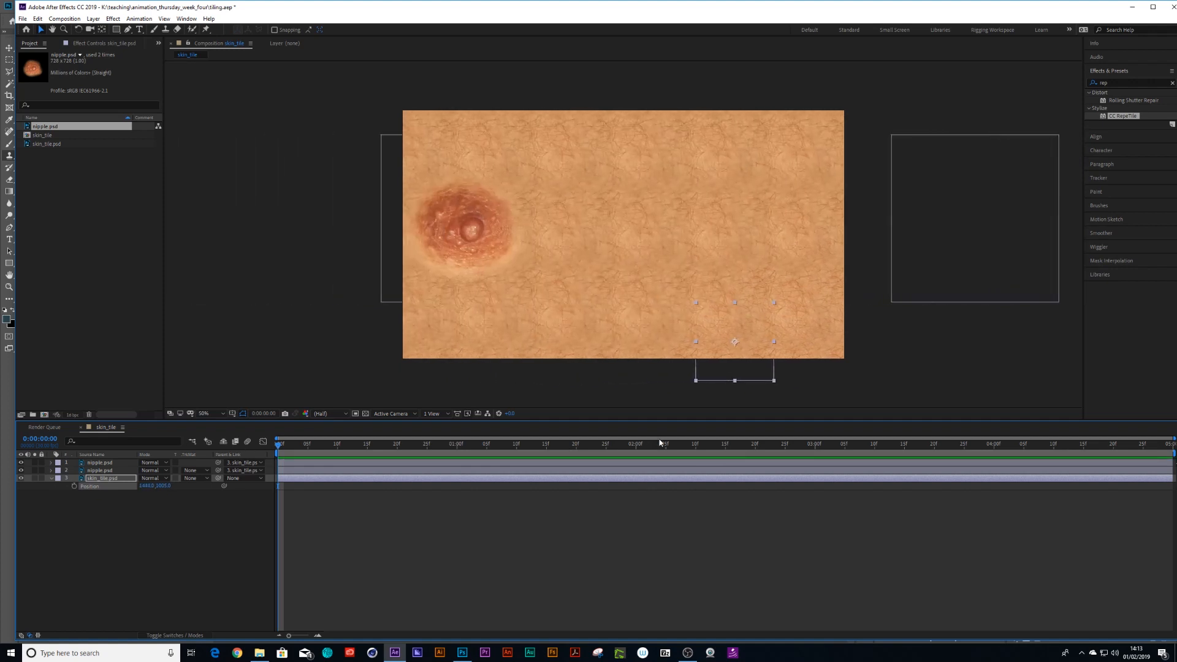